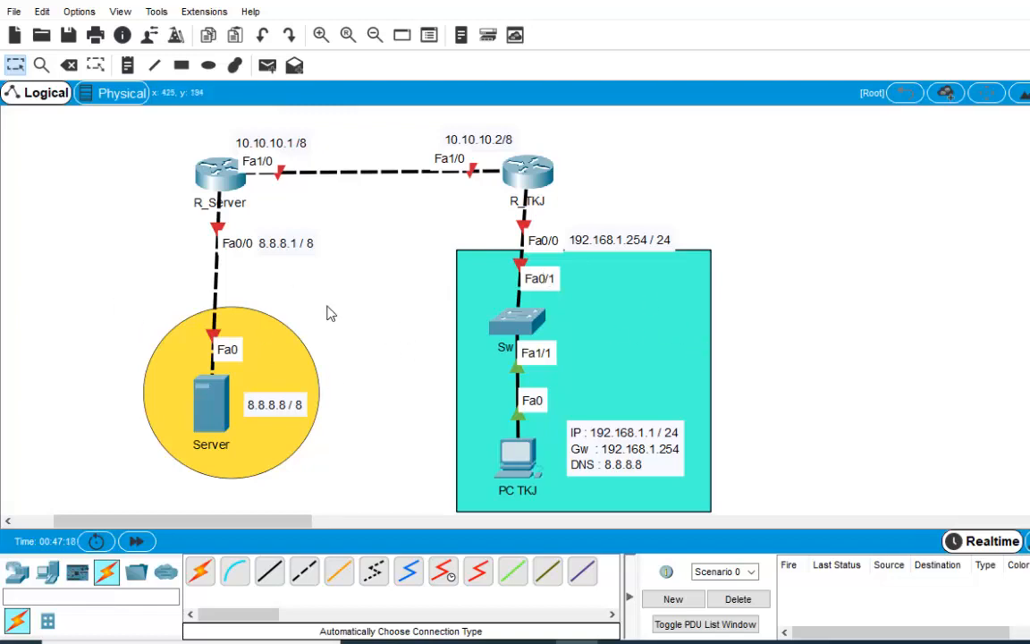
Assign the Server the static IP address 8.8.8.8 with subnet mask 255.0.0.0 in its IP Configuration
click(211, 407)
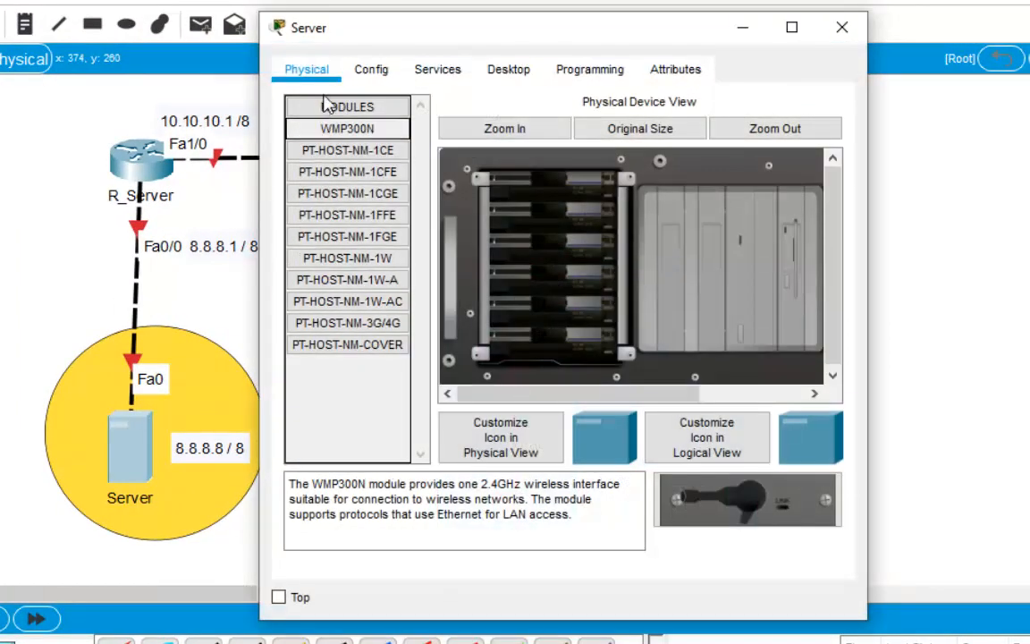
click(368, 69)
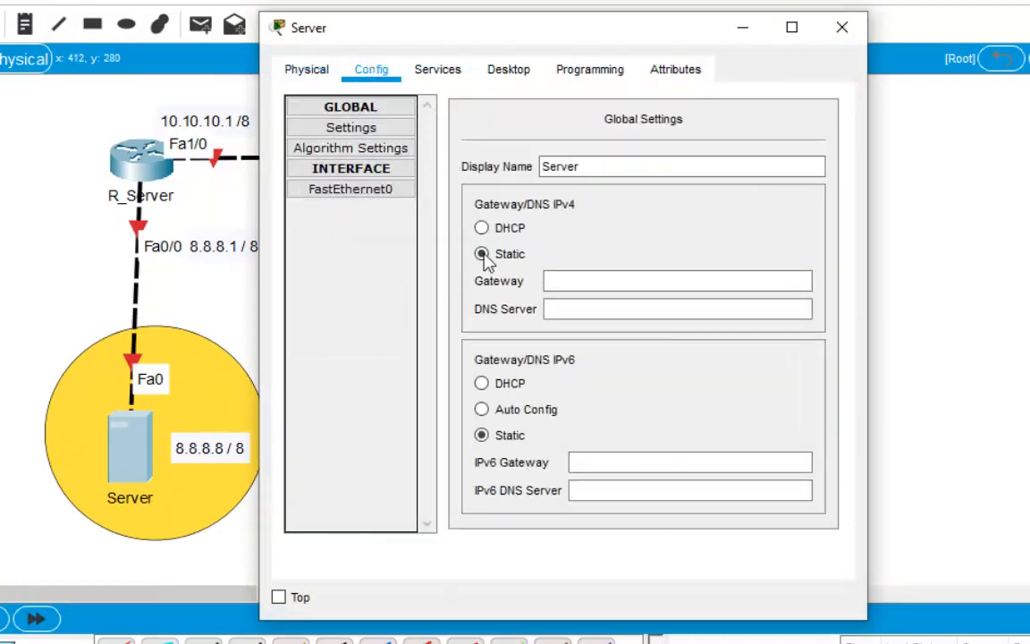
click(497, 73)
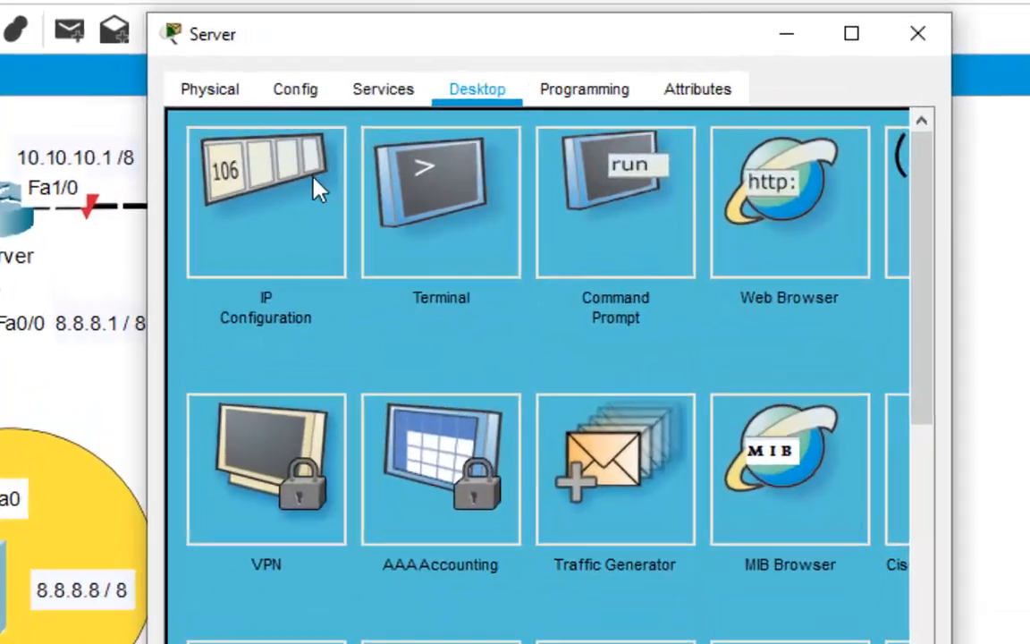
click(383, 127)
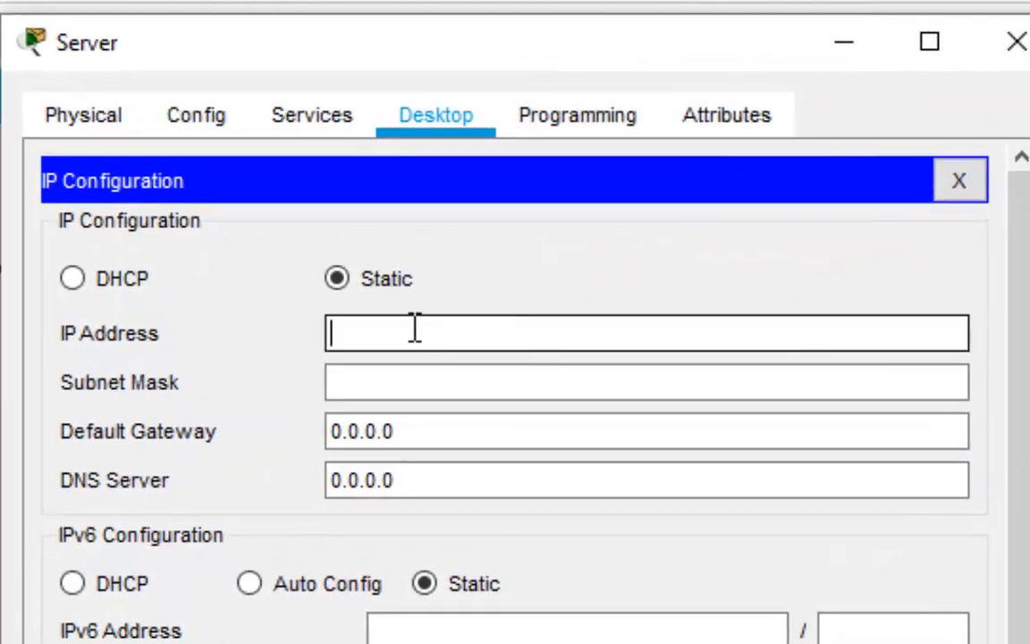
text(8.8.8.8)
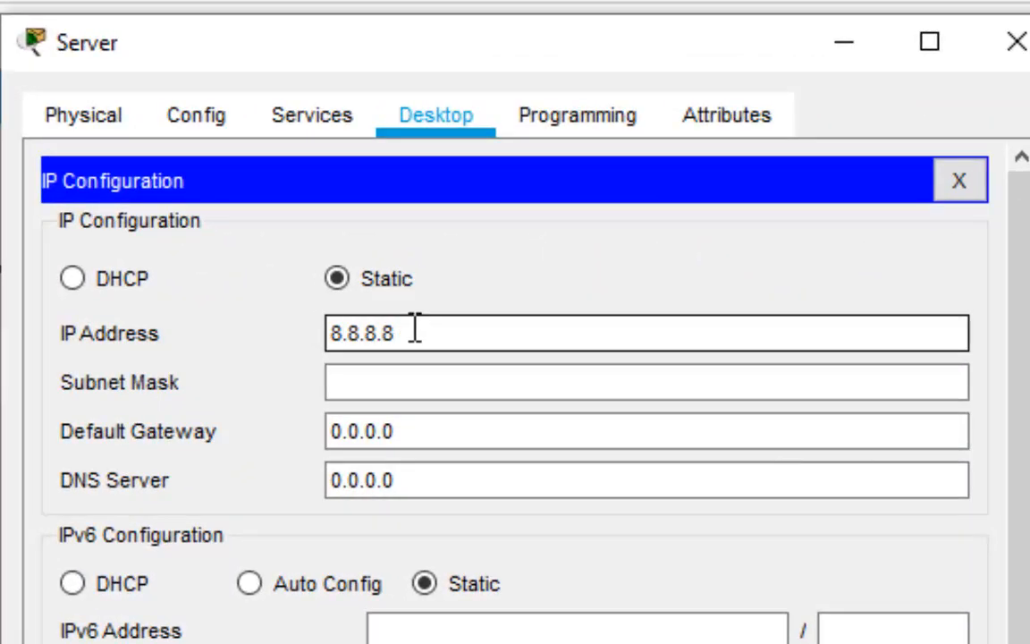
key(Tab)
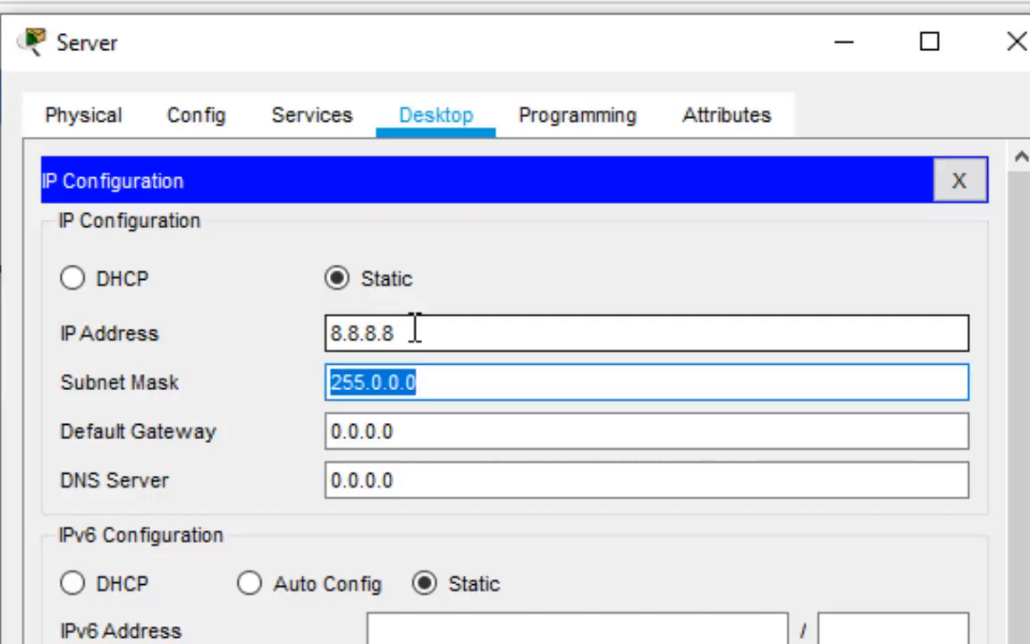
Set the Server's default gateway to 8.8.8.1 and close its configuration window
key(Tab)
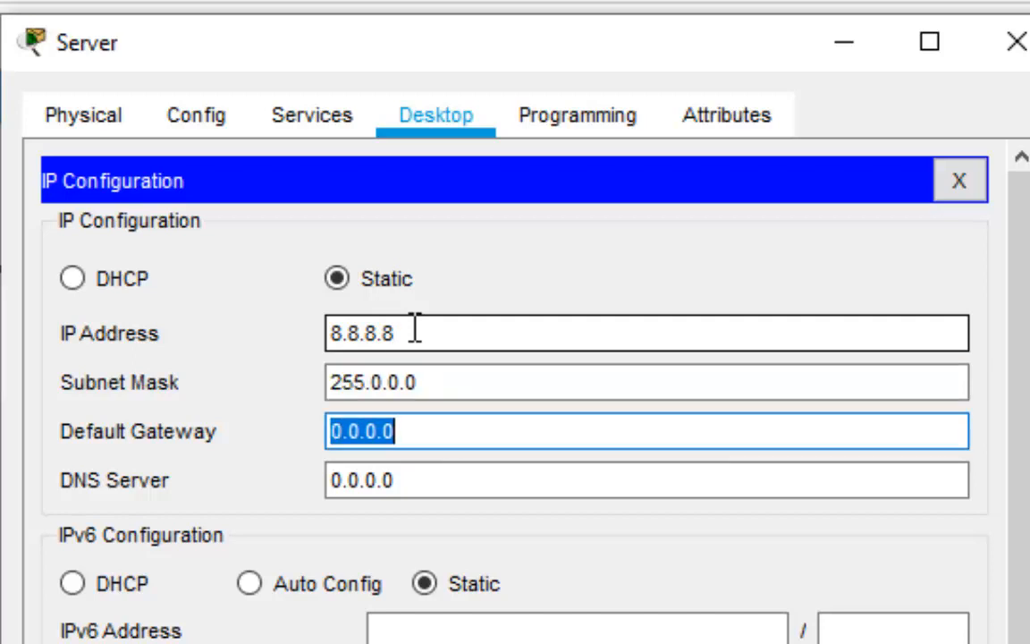
text(8.)
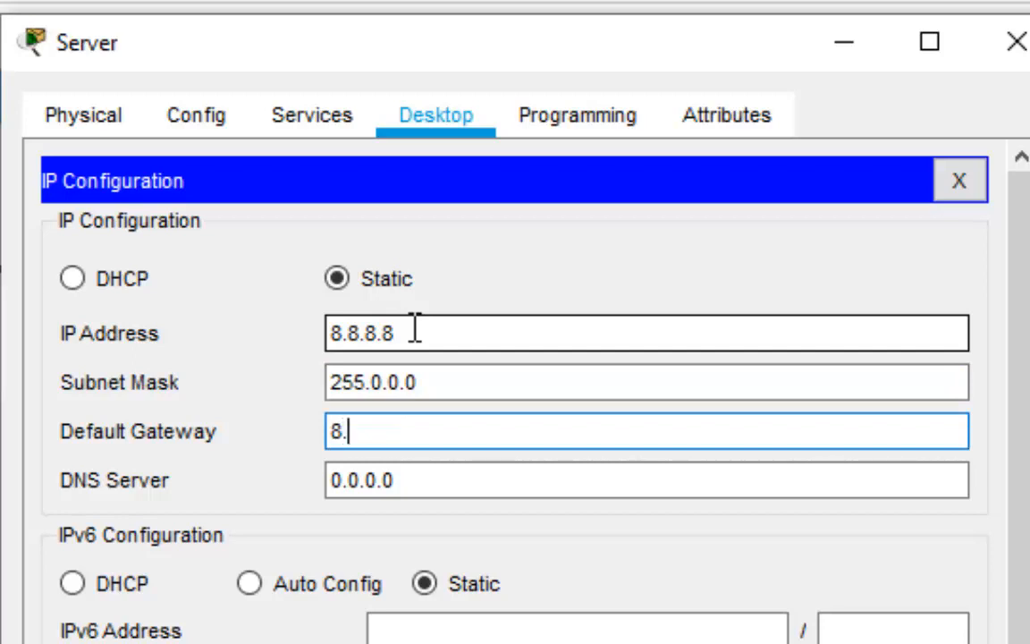
text(8.8.1)
key(Tab)
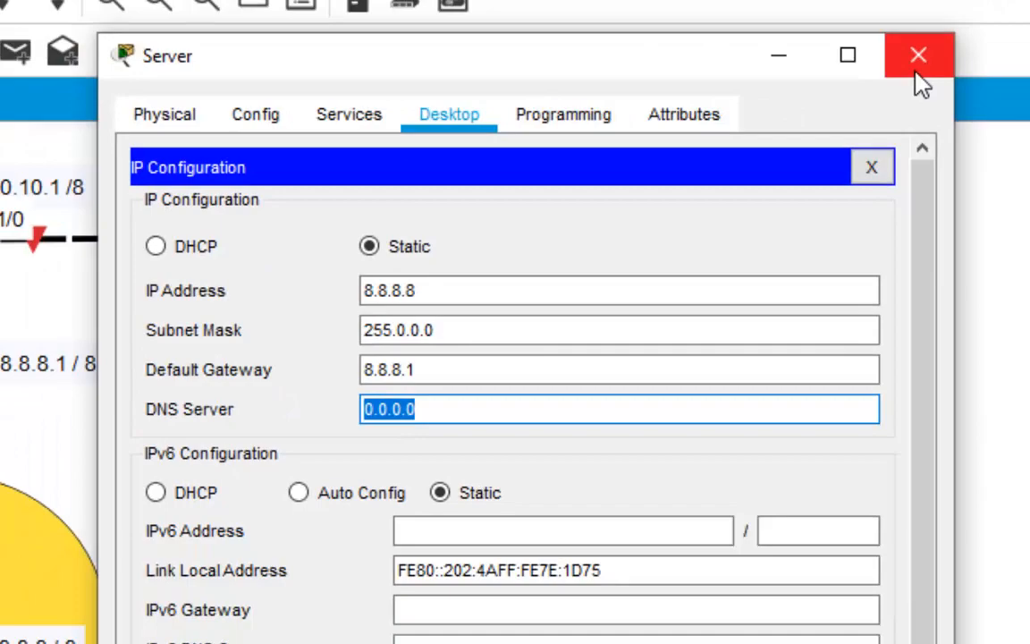
click(1017, 41)
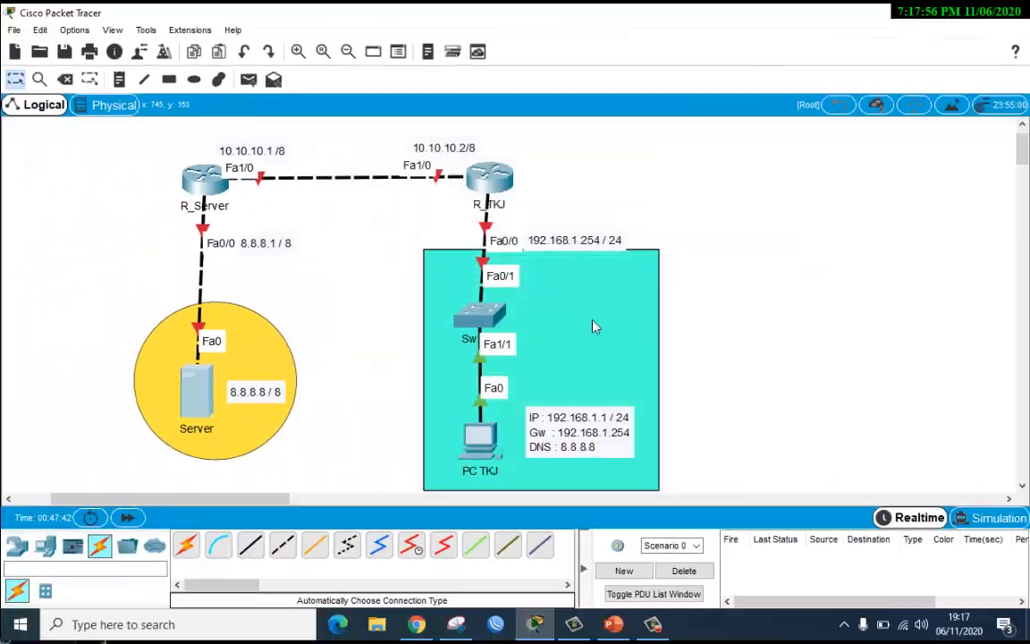
Assign PC TKJ the static IP address 192.168.1.1 with subnet mask 255.255.255.0 in its IP Configuration
click(481, 438)
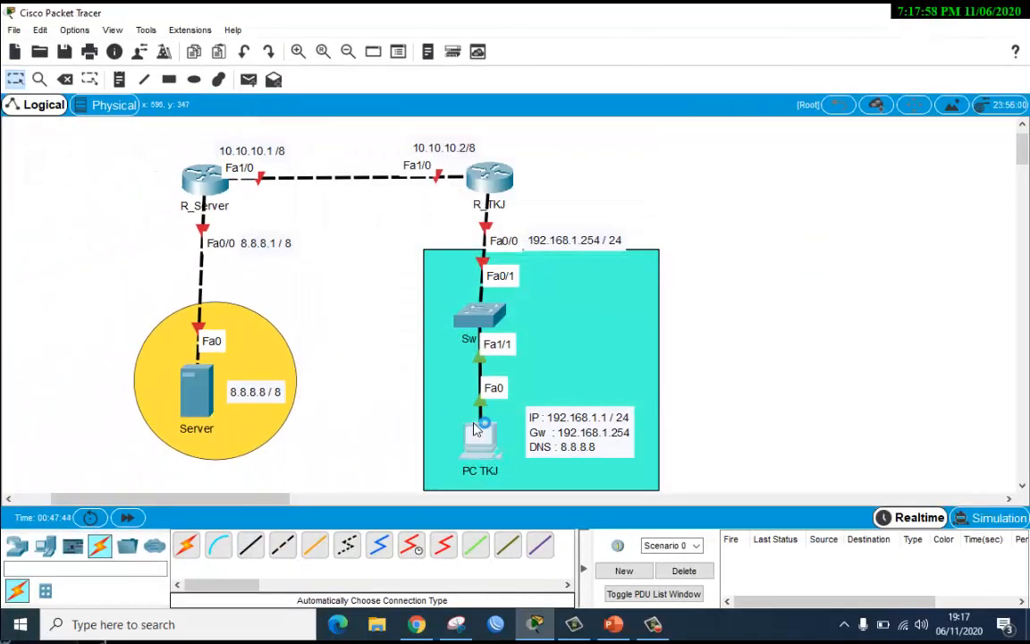
drag(533, 85, 472, 98)
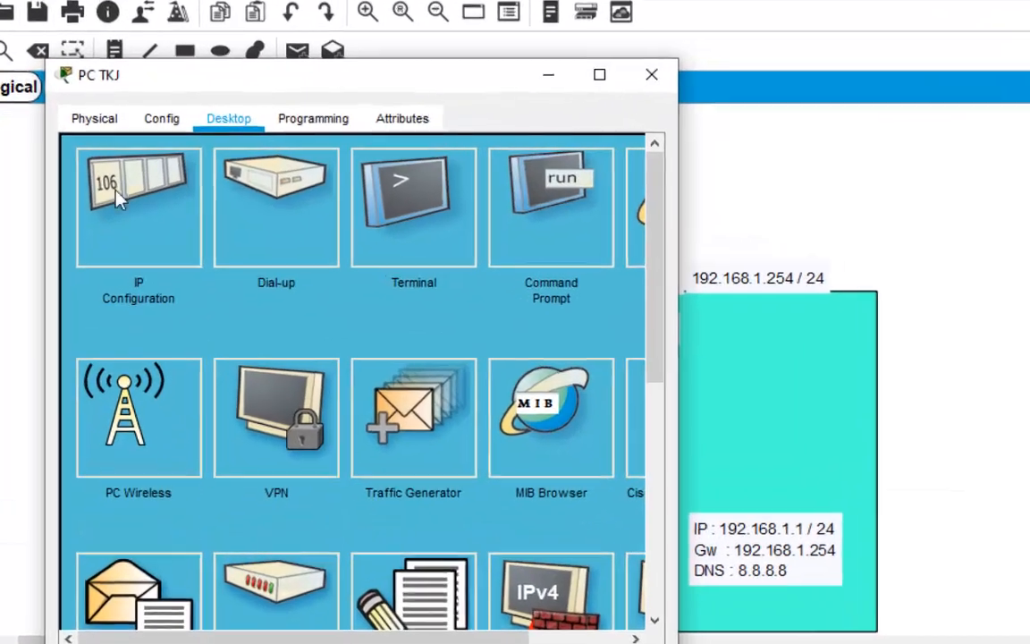
click(308, 198)
click(340, 309)
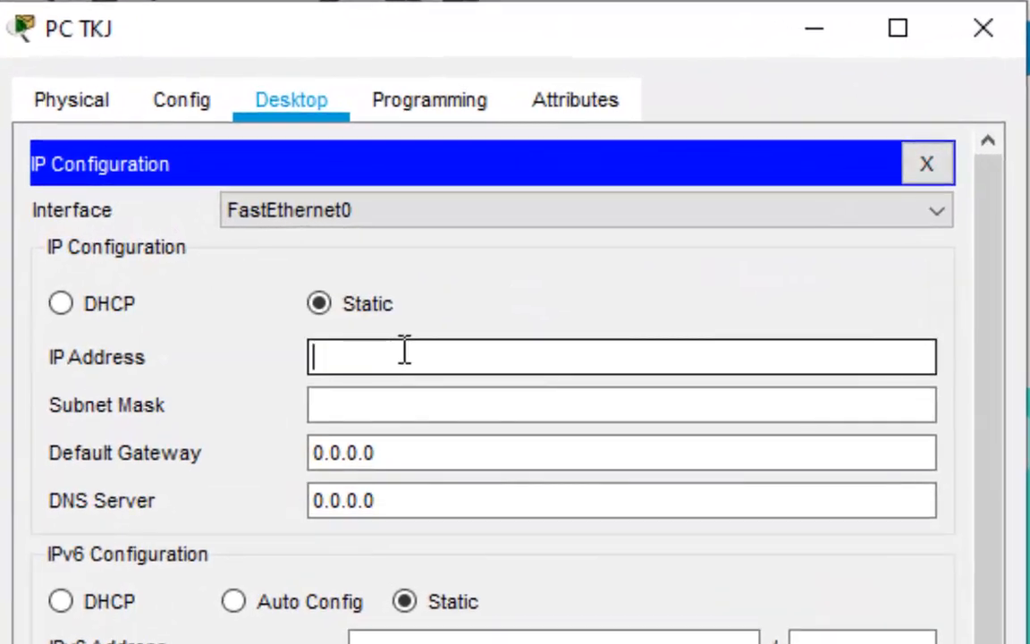
text(192.168)
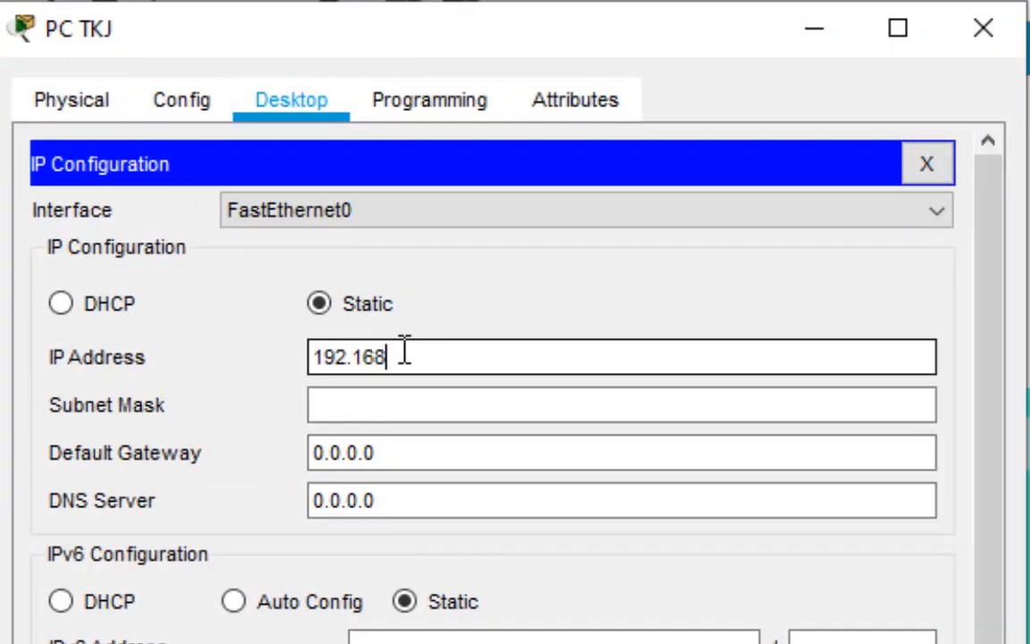
text(.1.1)
key(Tab)
Set PC TKJ's default gateway to 192.168.1.254 and DNS server to 8.8.8.8, and close its configuration window
key(Tab)
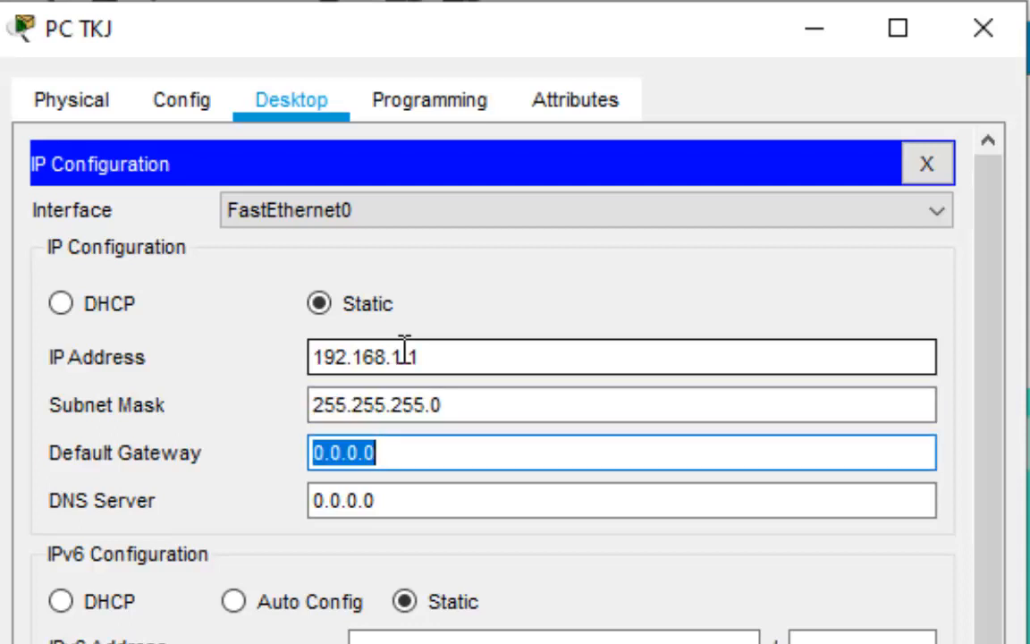
text(192)
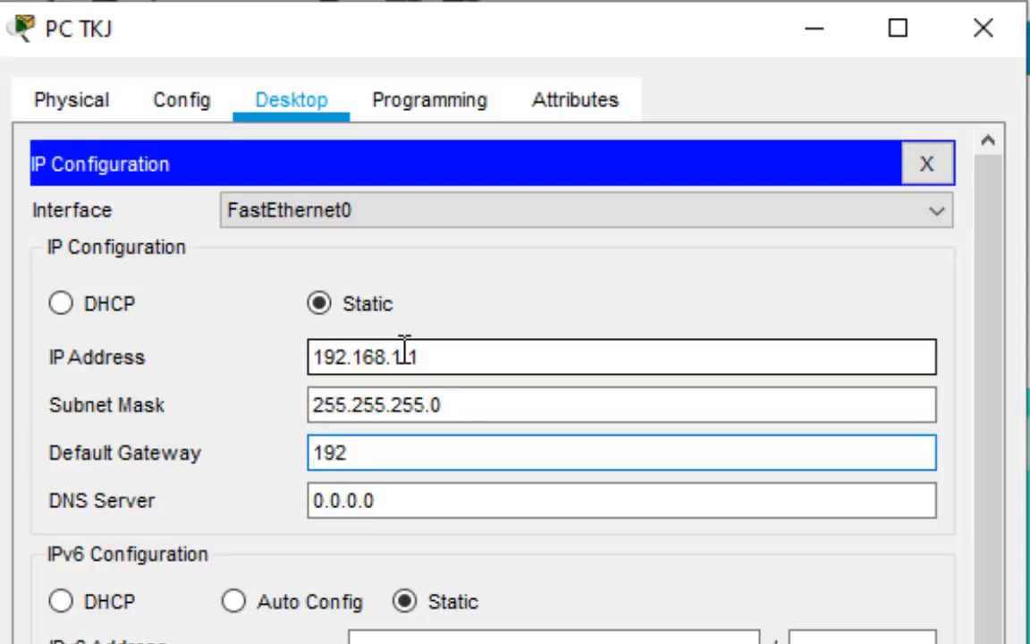
text(.168.1.254)
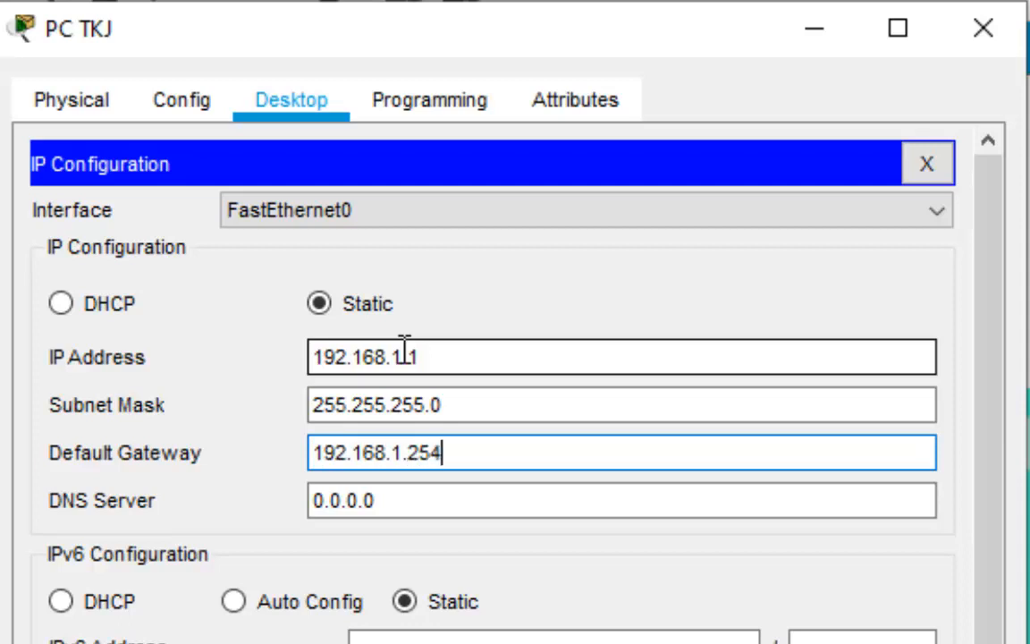
key(Tab)
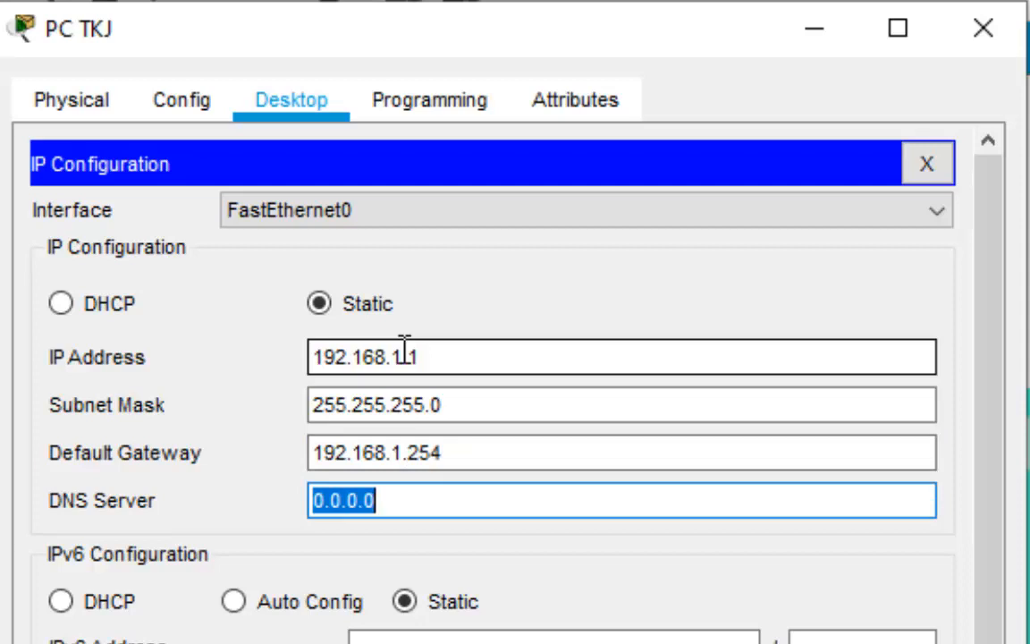
text(8.8)
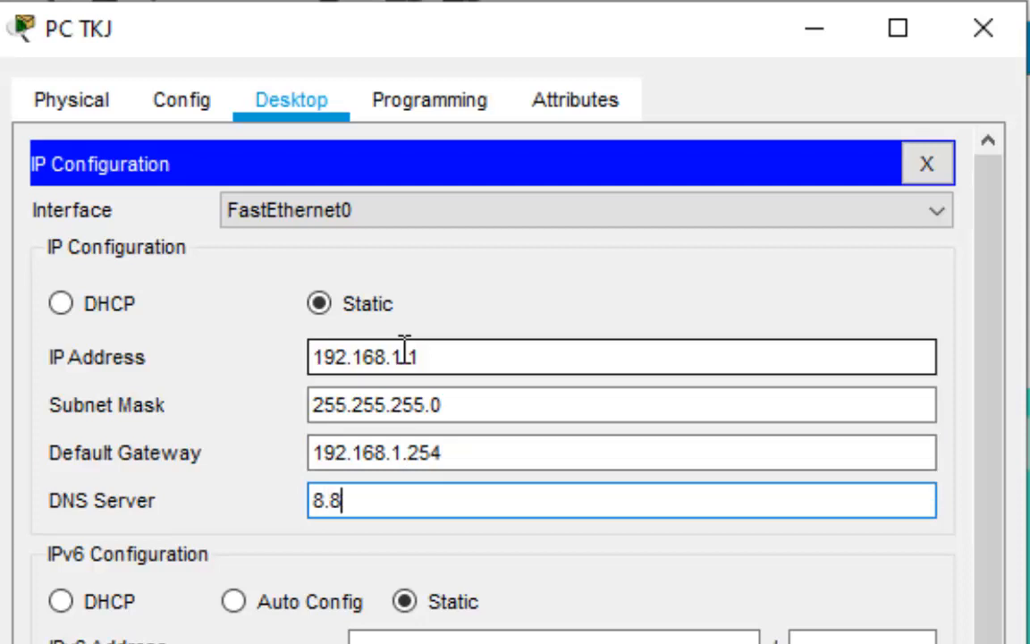
text(.8.8)
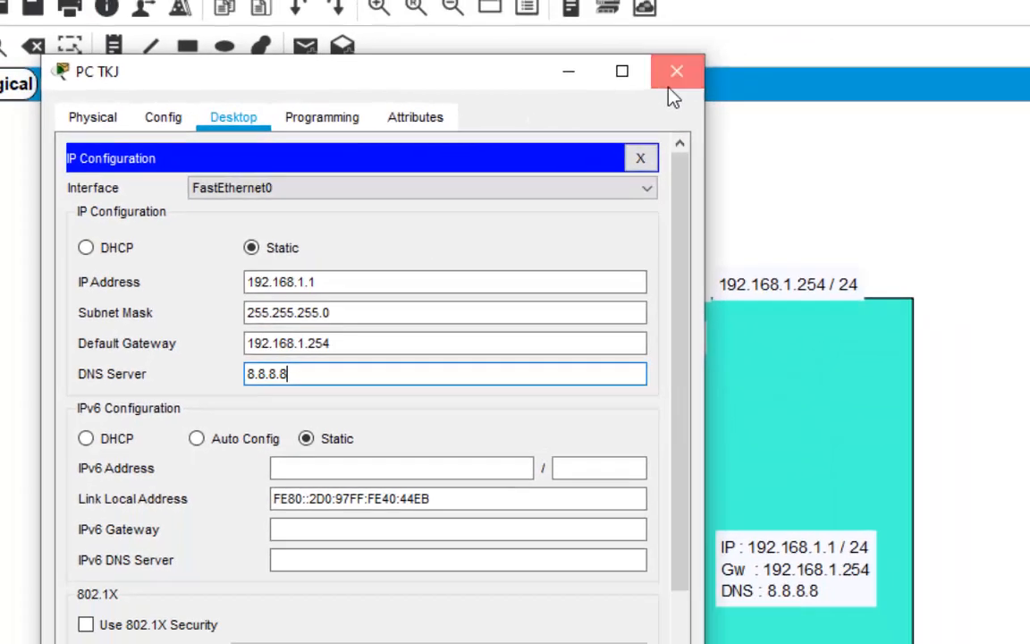
click(673, 80)
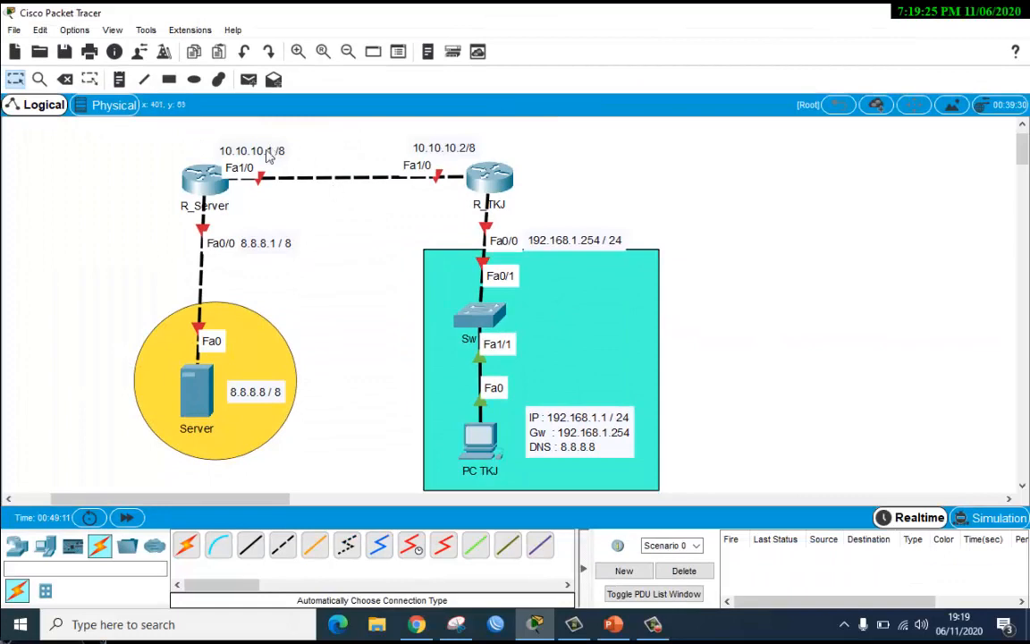
Open the R_Server router's command line, decline the initial configuration dialog, and start the console session
click(226, 189)
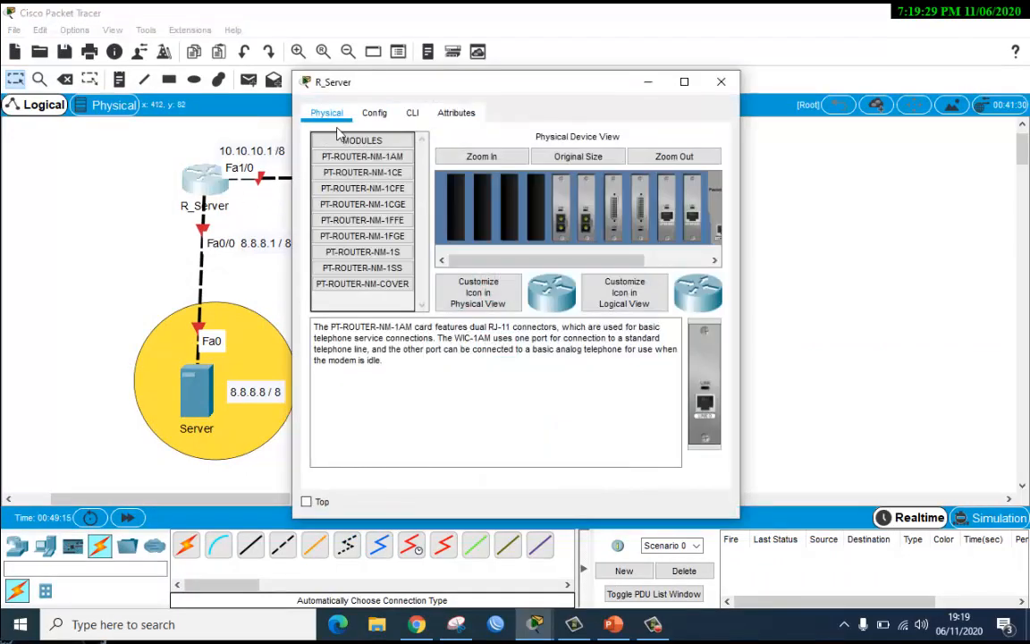
drag(329, 98, 400, 109)
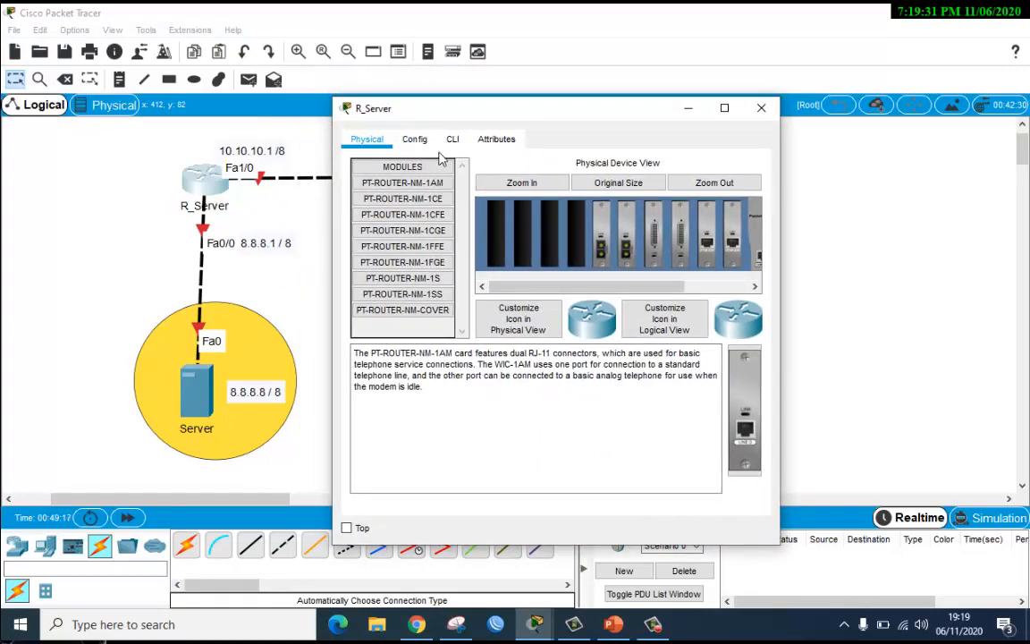
click(448, 134)
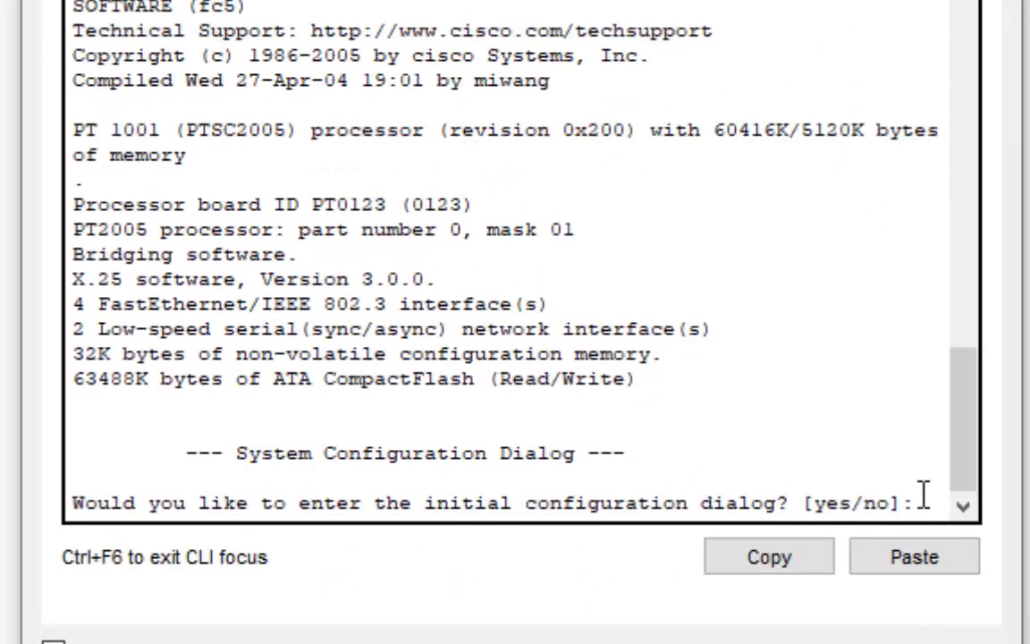
text(n)
key(Return)
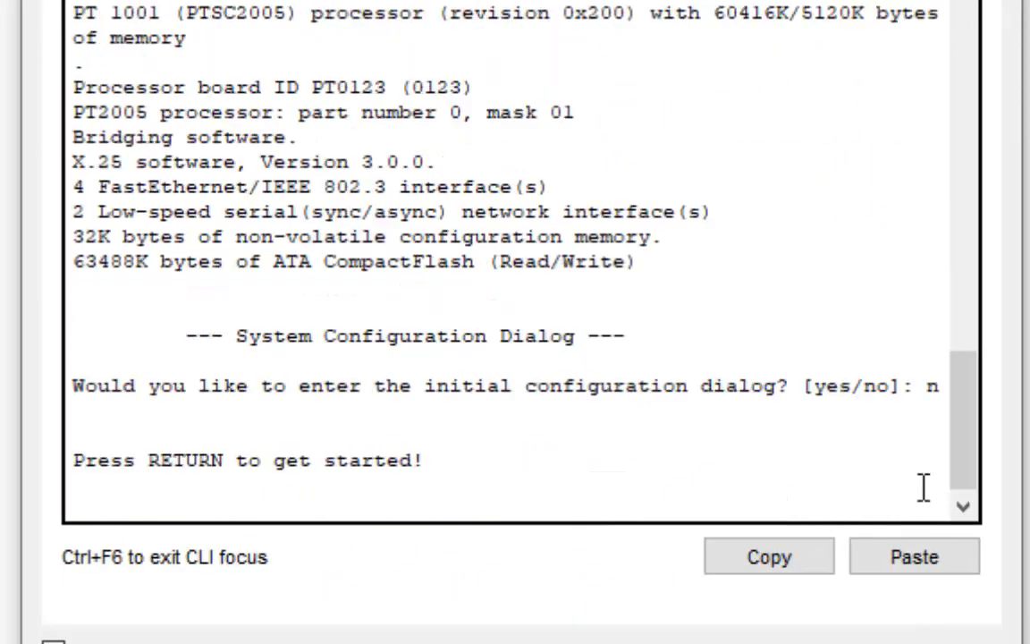
key(Return)
Enter privileged mode on R_Server with enable, and enter global configuration mode with conf t
text(enab)
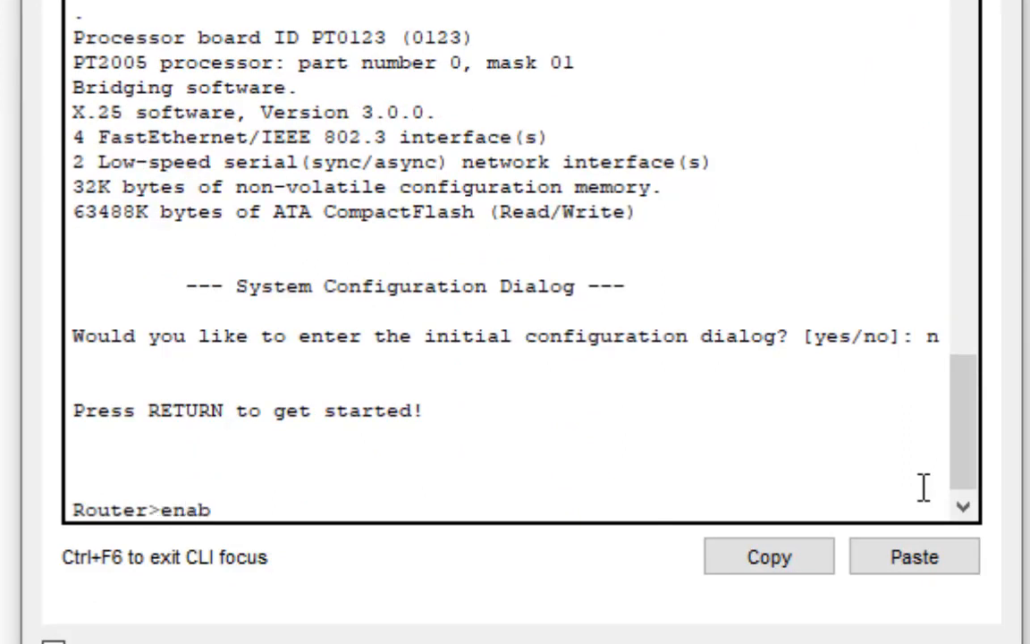
text(le)
key(Return)
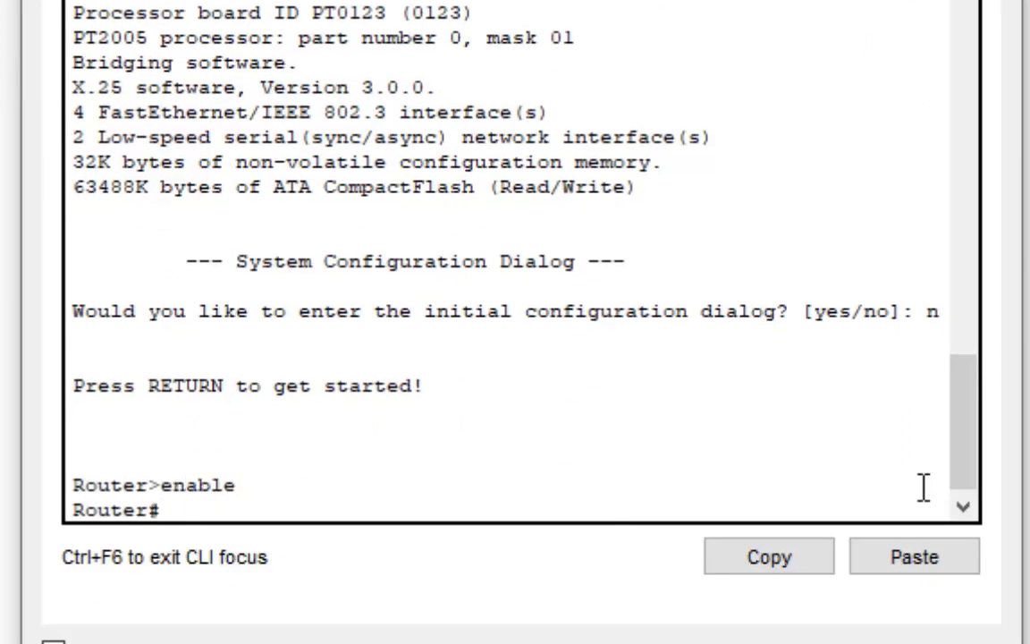
text(conf t)
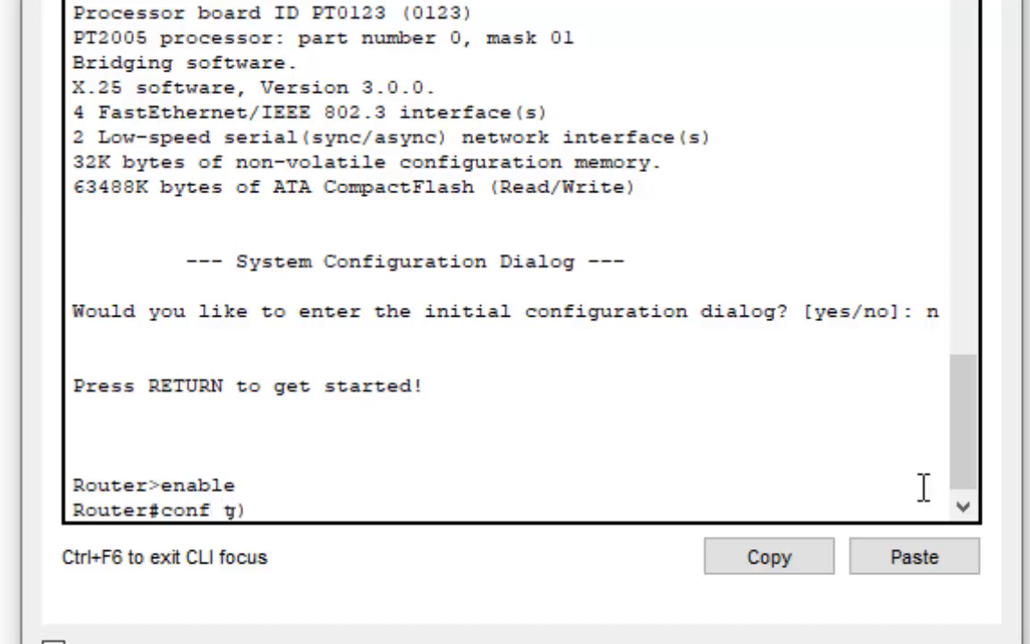
key(Return)
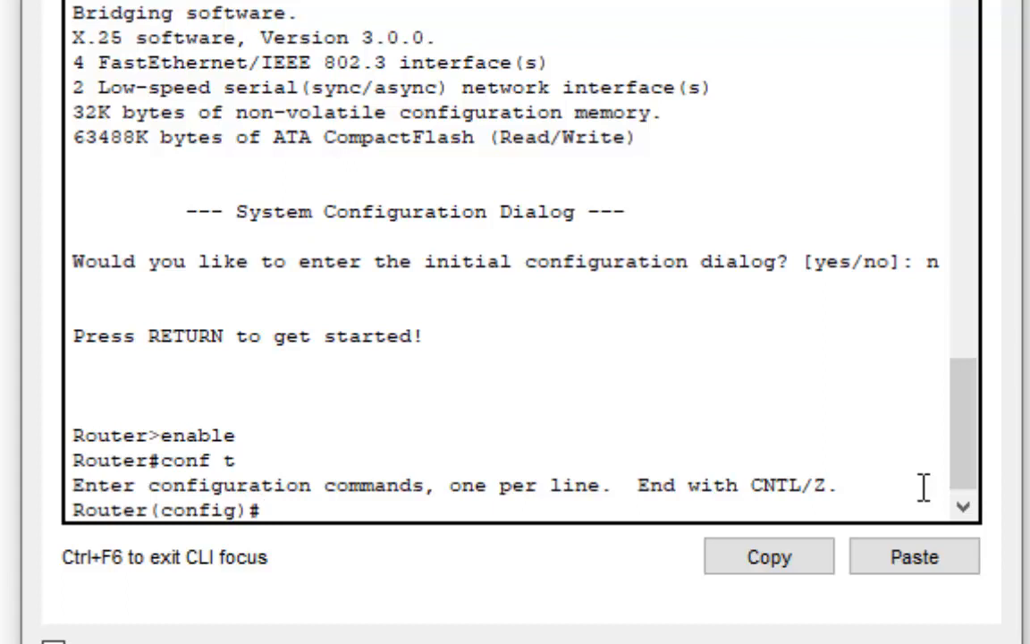
Configure R_Server's interface fa0/0 with IP address 8.8.8.1 and mask 255.0.0.0, and activate it with no sh
text(int fa0/0)
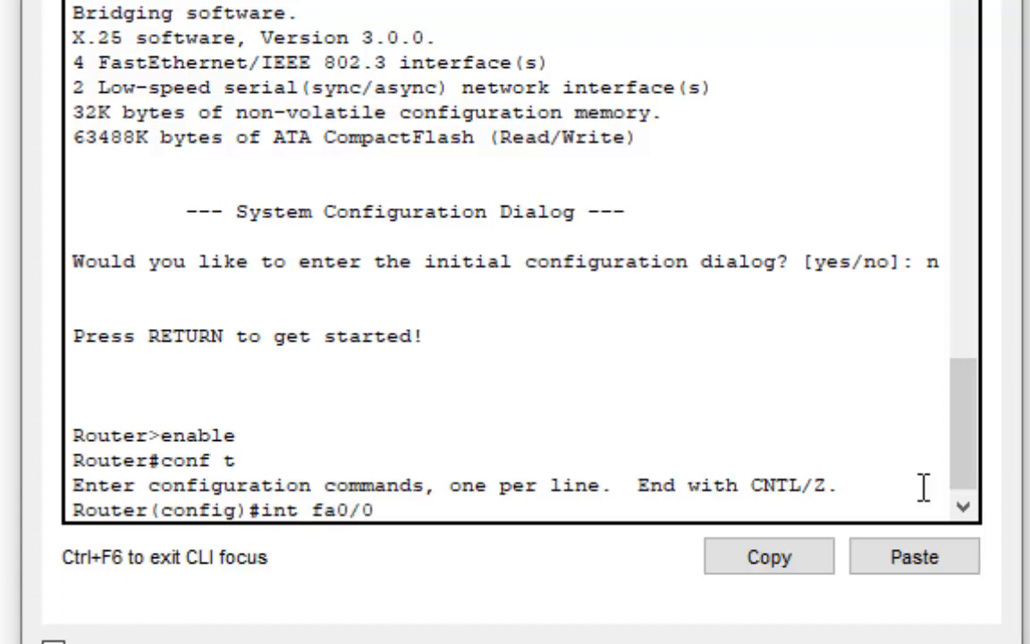
key(Return)
text(ip add )
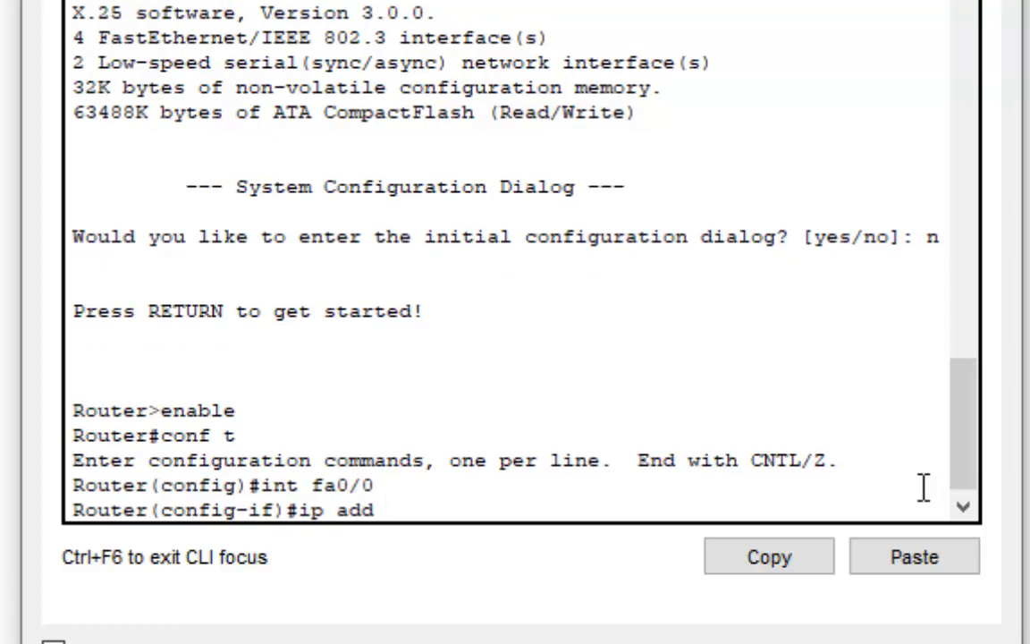
text(8.8.8.1 255.)
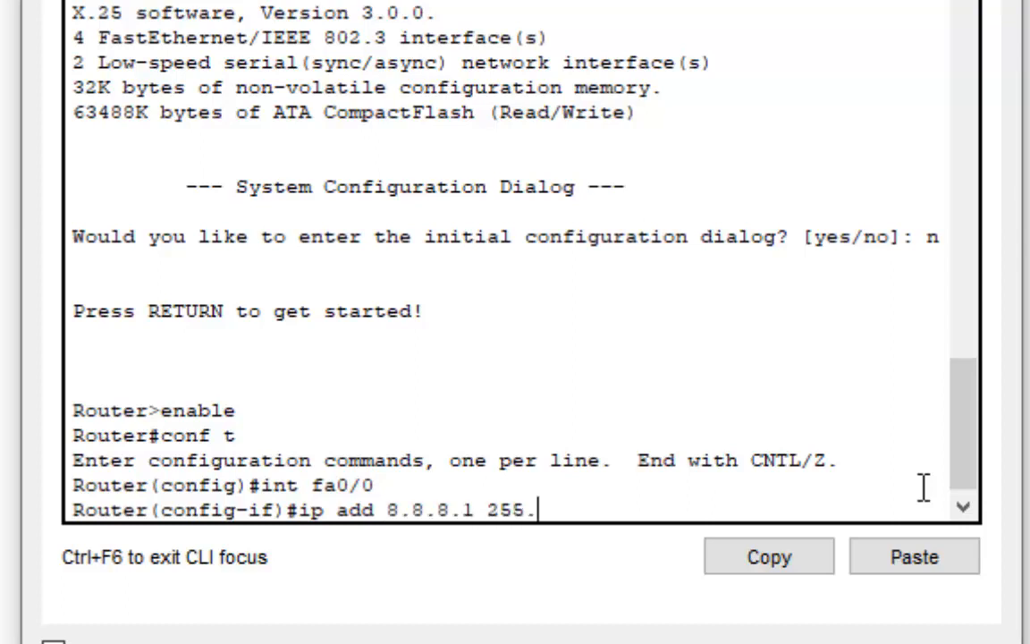
text(0.0.0)
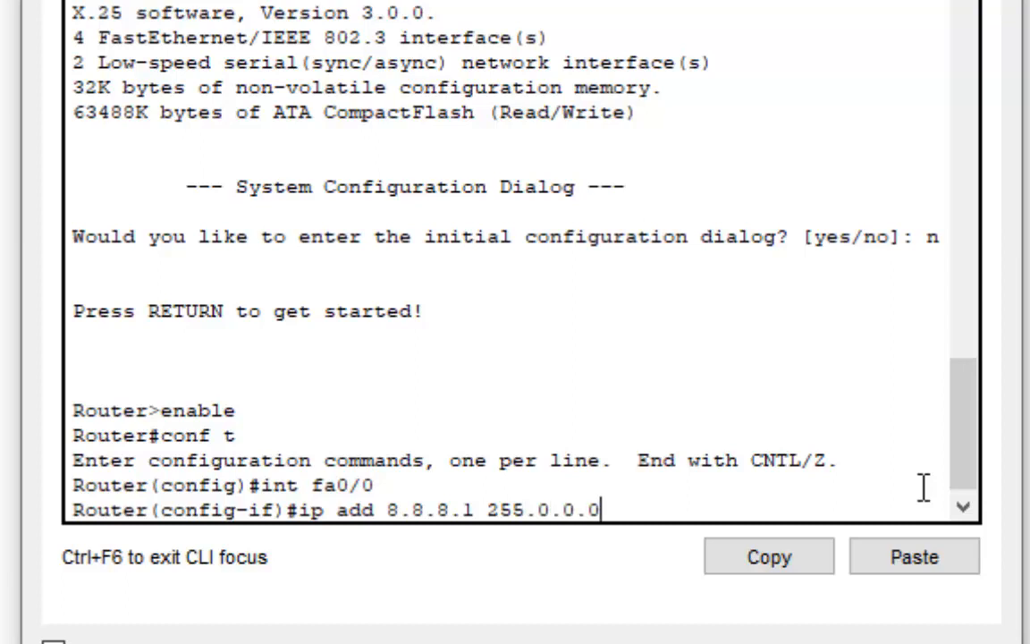
key(Return)
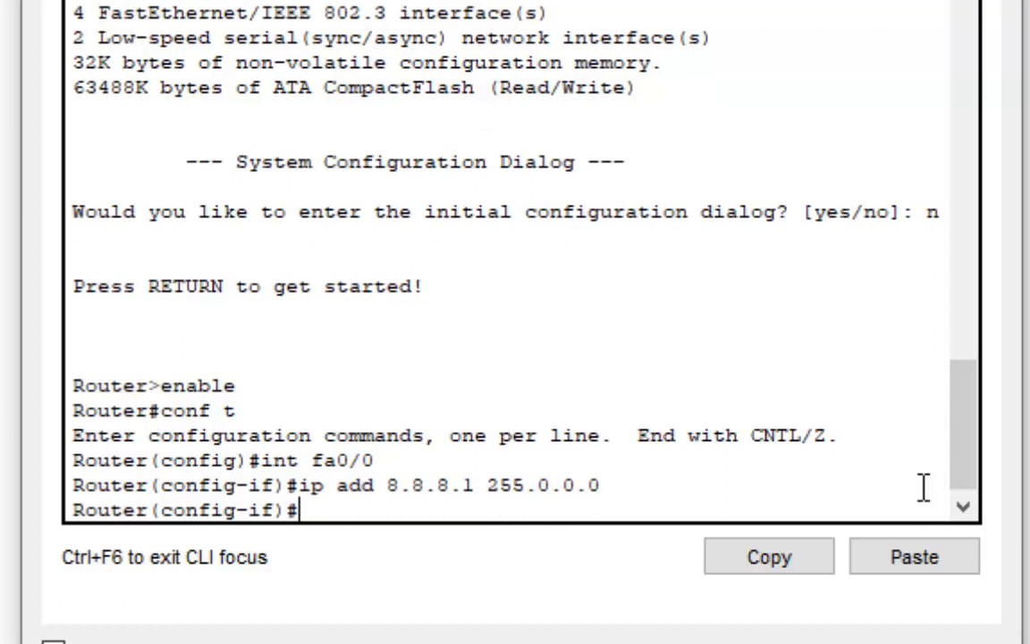
text(no sh)
key(Return)
key(Return)
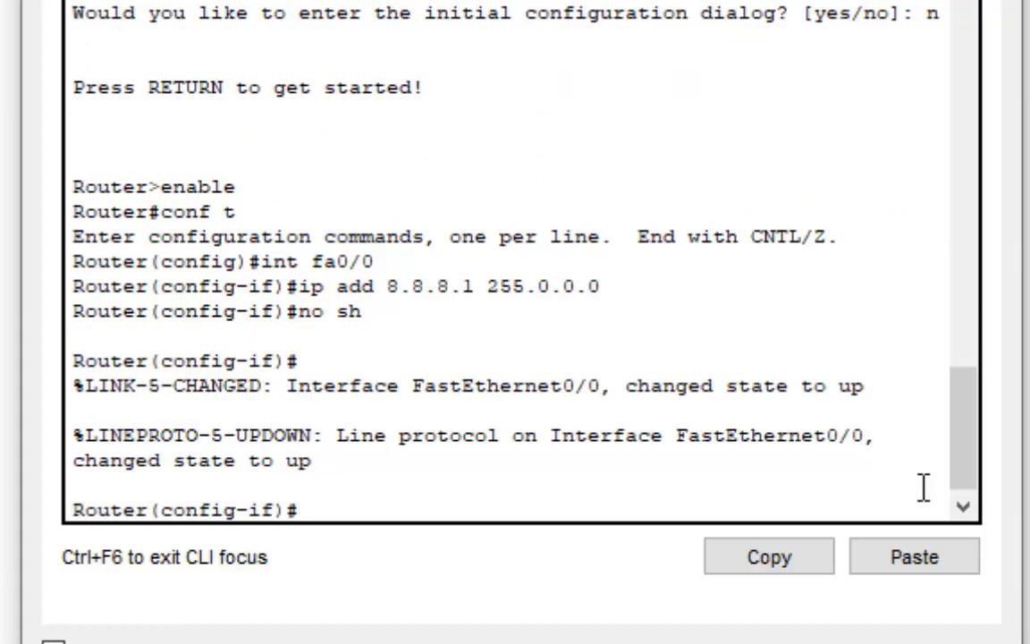
Configure R_Server's interface fa1/0 with IP address 10.10.10.1 and mask 255.0.0.0, and activate it with no sh
text(int fa)
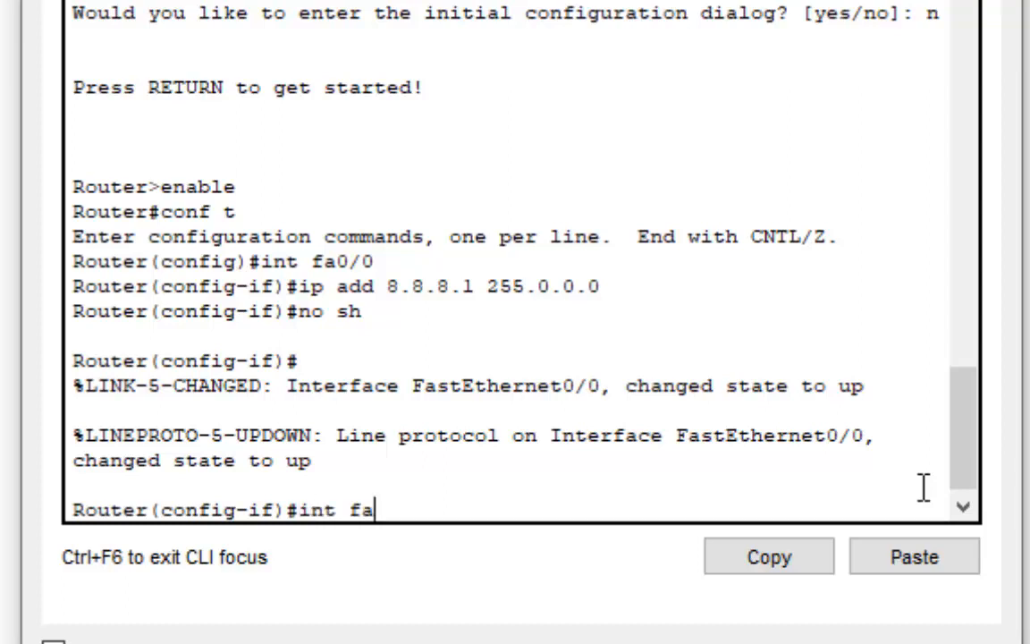
text(1/0)
key(Return)
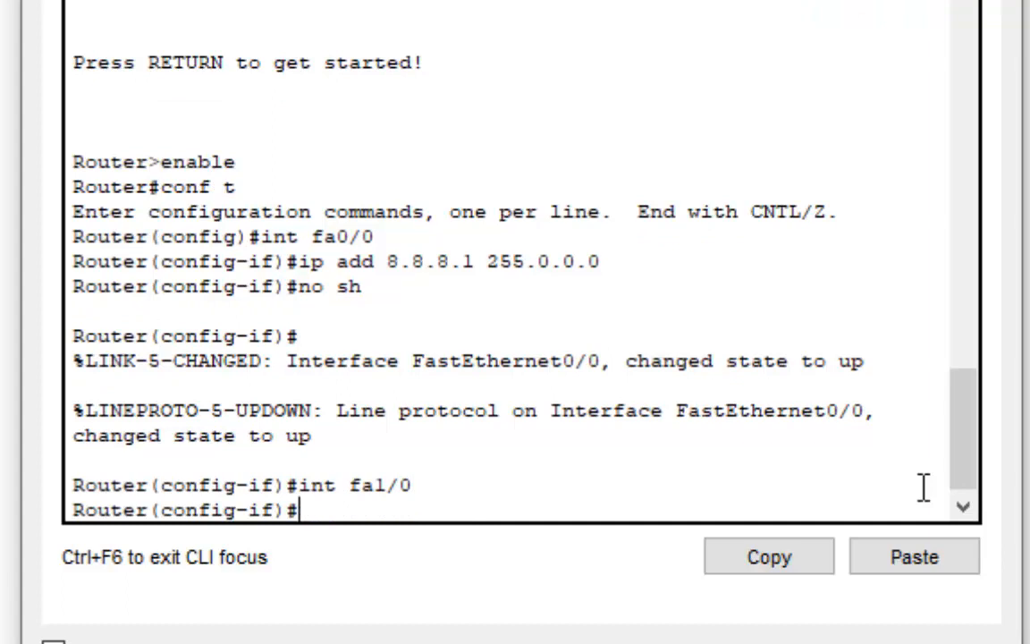
text(ip add 1)
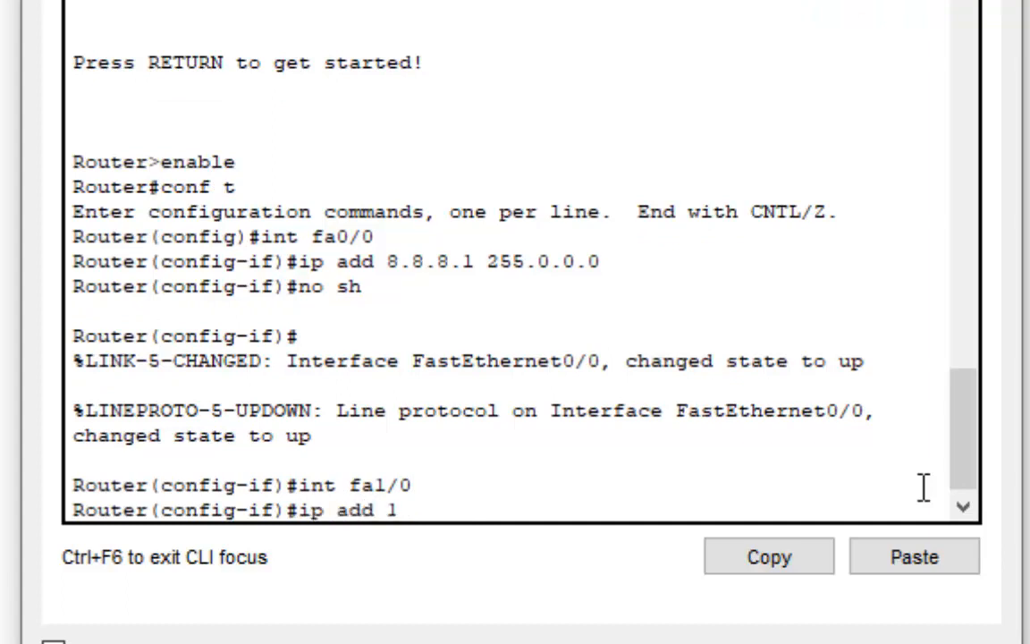
text(0.10.10.)
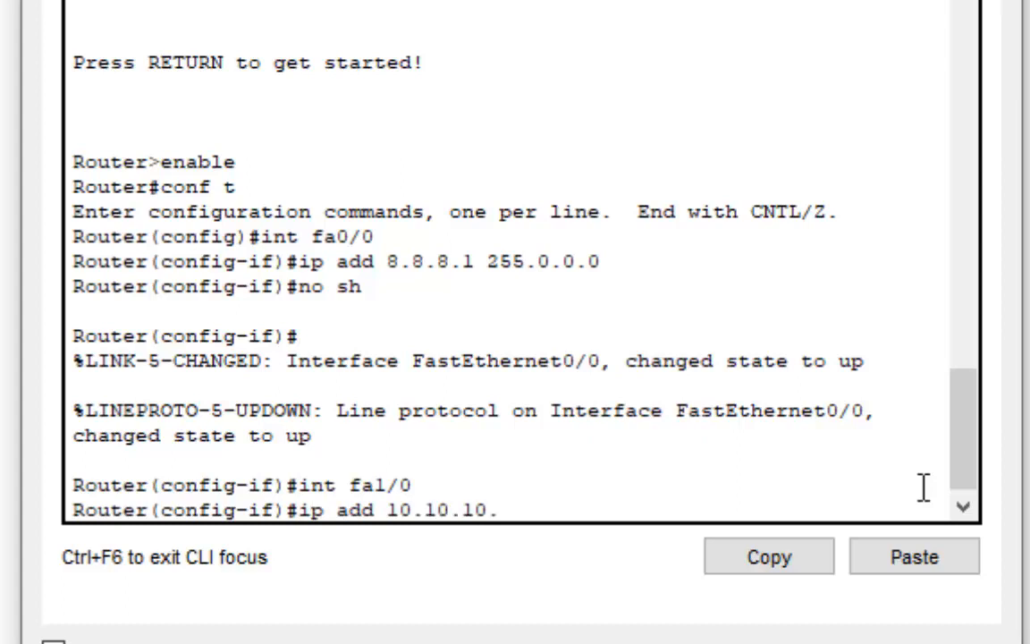
text(1 255.0.0.0)
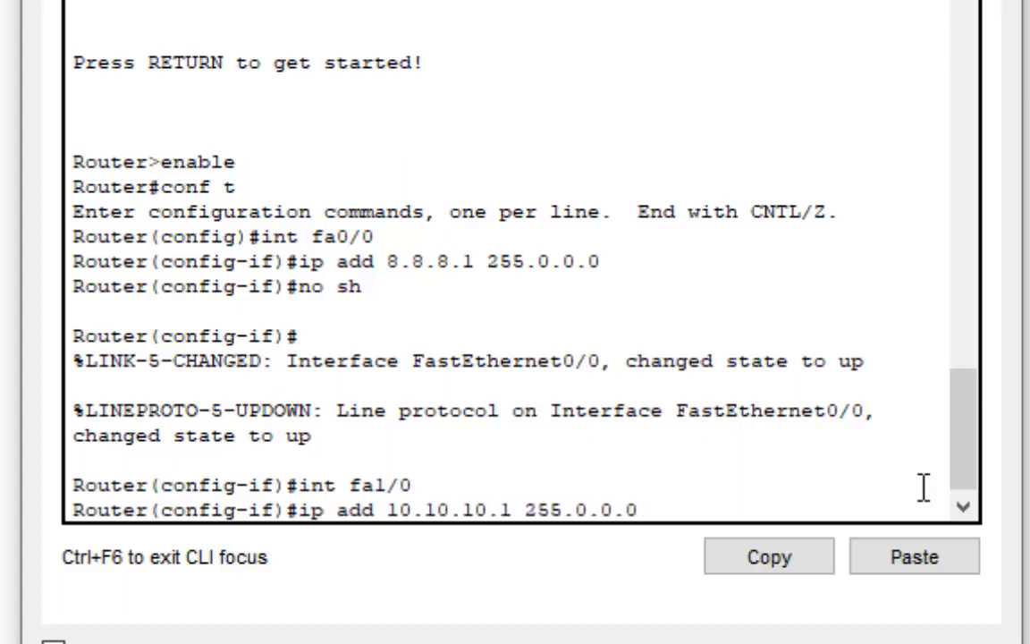
key(Return)
text(no )
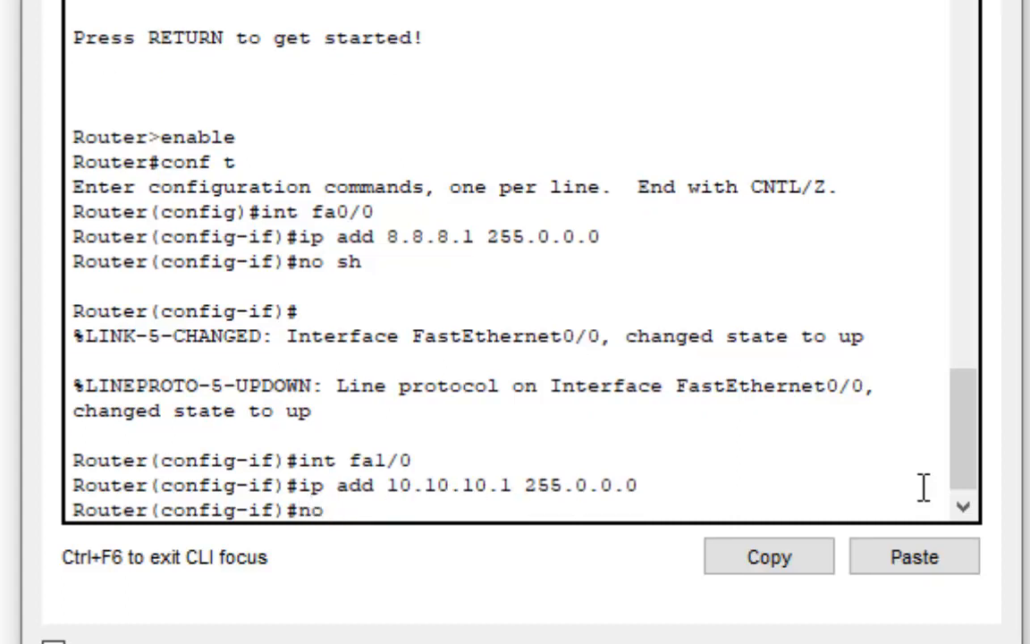
text(sh)
key(Return)
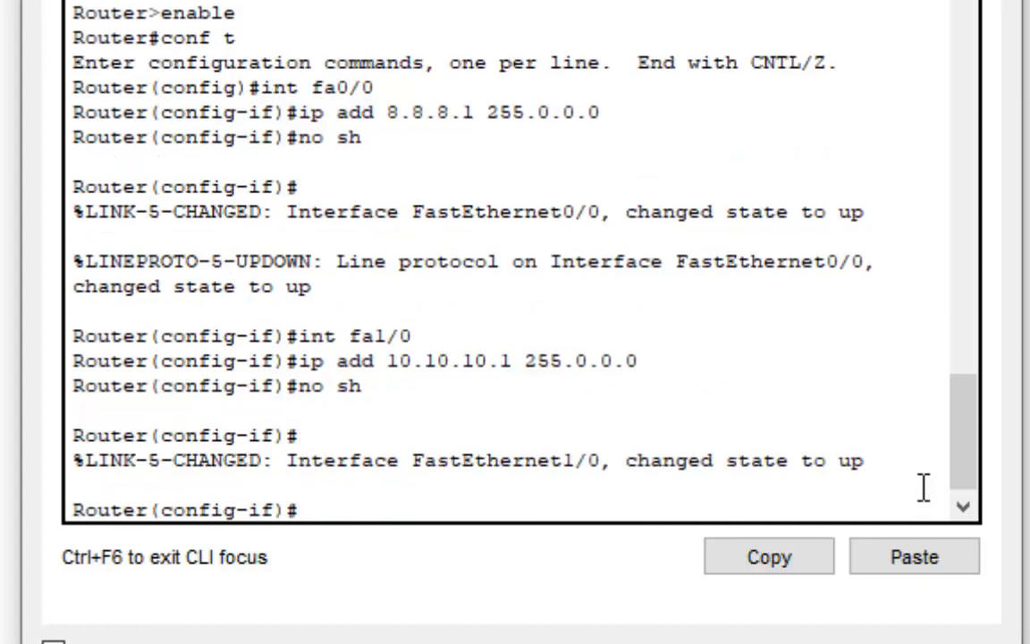
Leave R_Server's interface configuration mode with ex and close the router's window
text(ex)
key(Return)
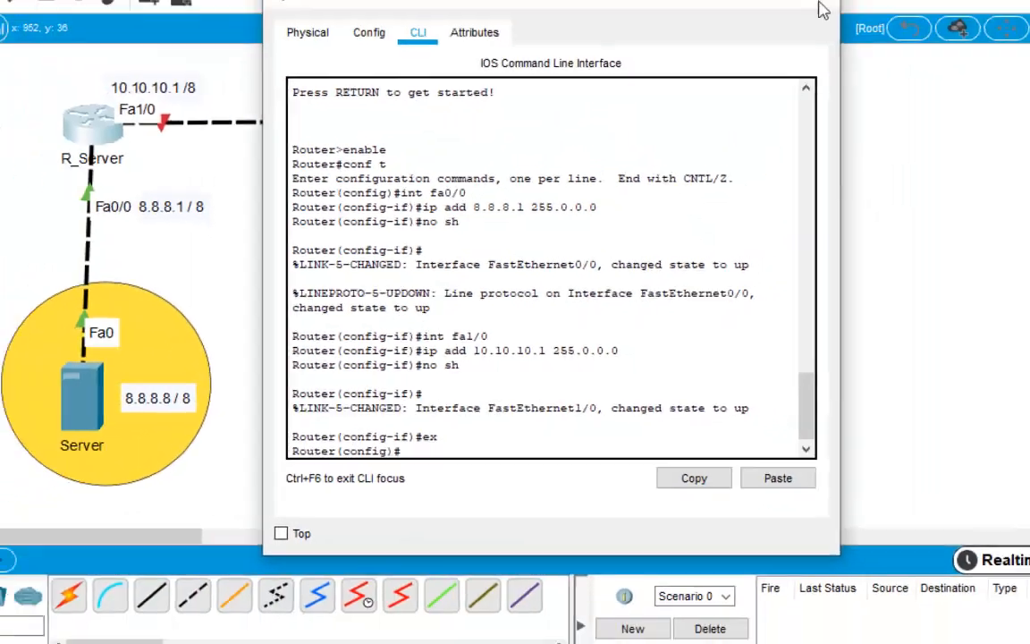
click(821, 7)
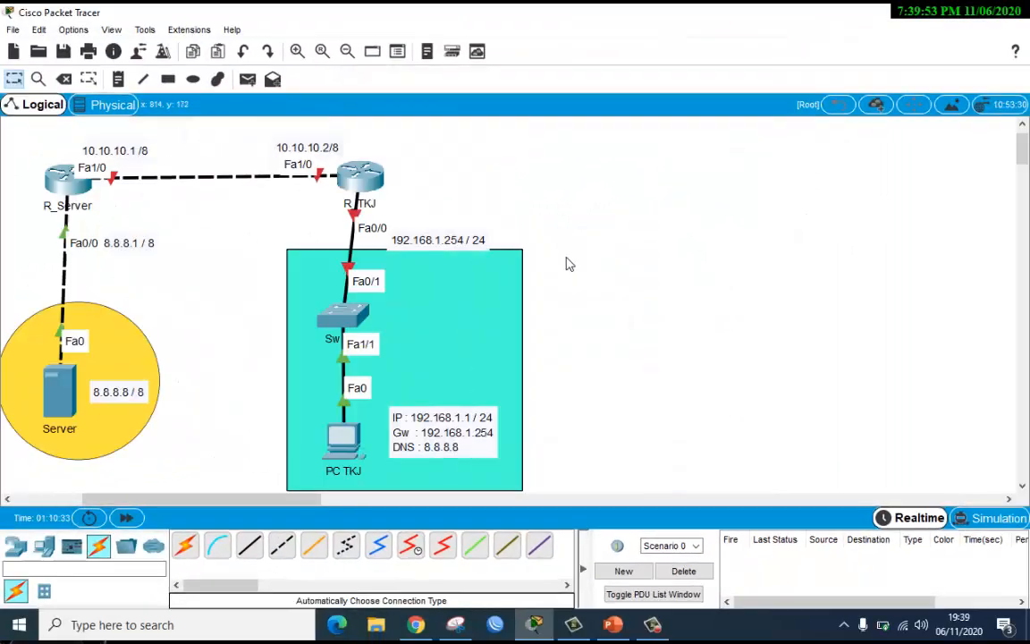
Open the R_TKJ router's command line, decline the initial configuration dialog, and start the console session
click(358, 175)
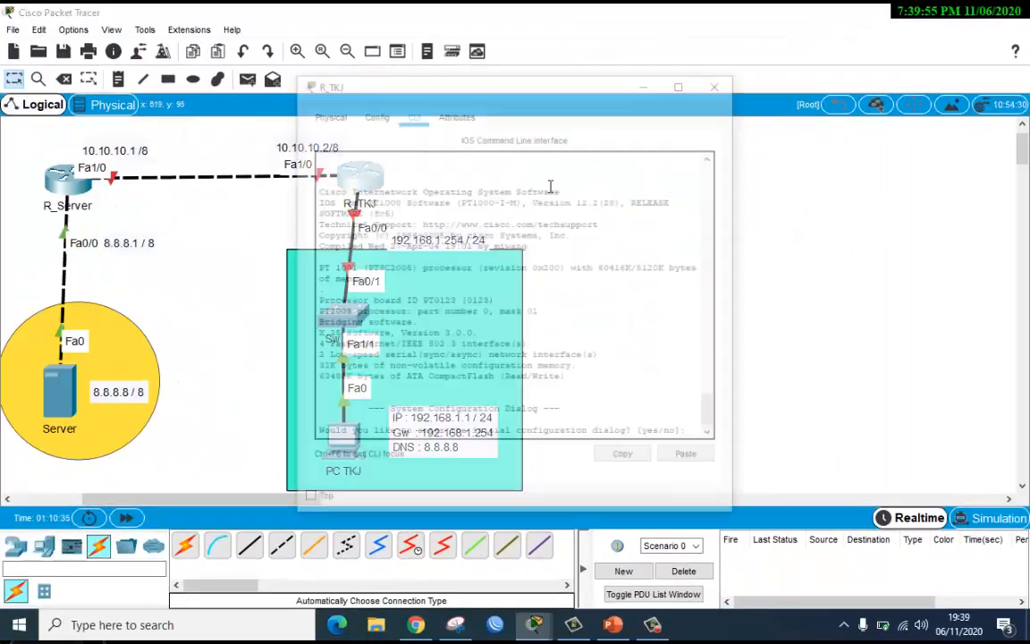
drag(396, 77, 544, 68)
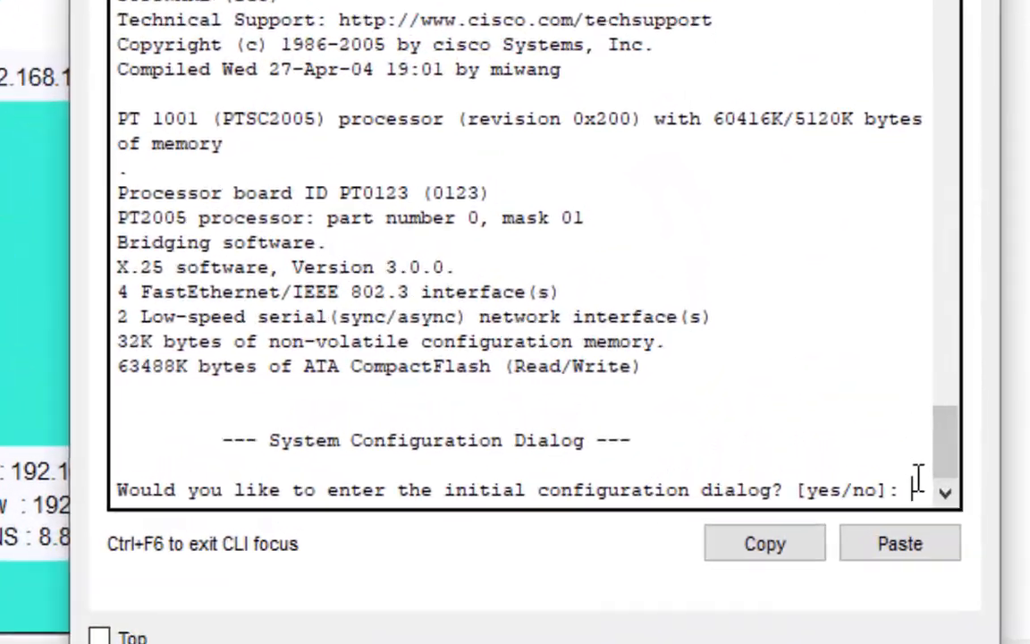
text(n)
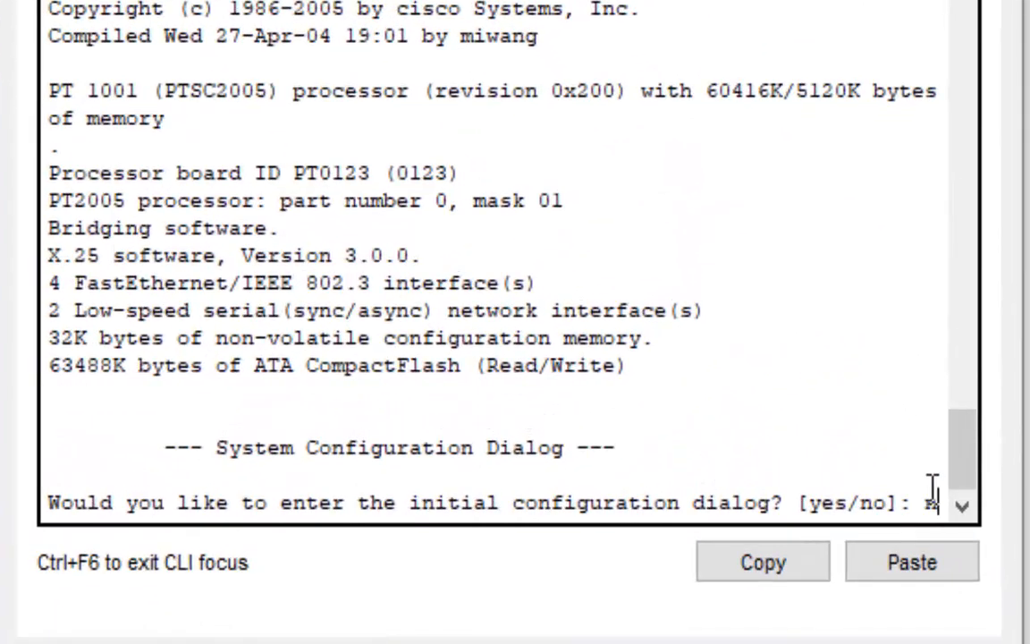
key(Return)
key(Return)
Enter privileged mode on R_TKJ with ena, and enter global configuration mode with conf t
text(ena)
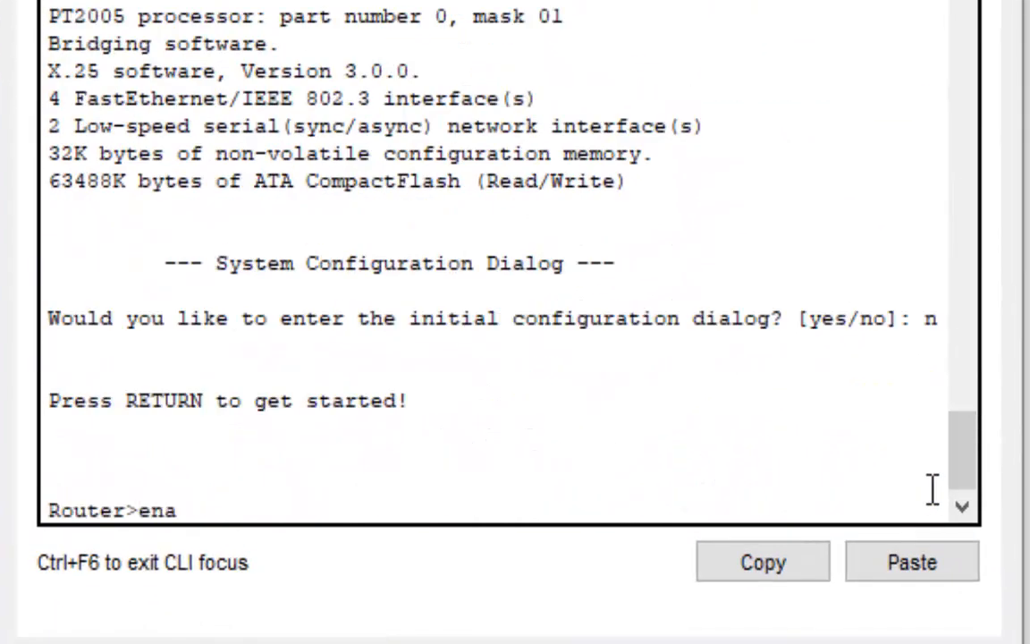
key(Return)
text(conf t)
key(Return)
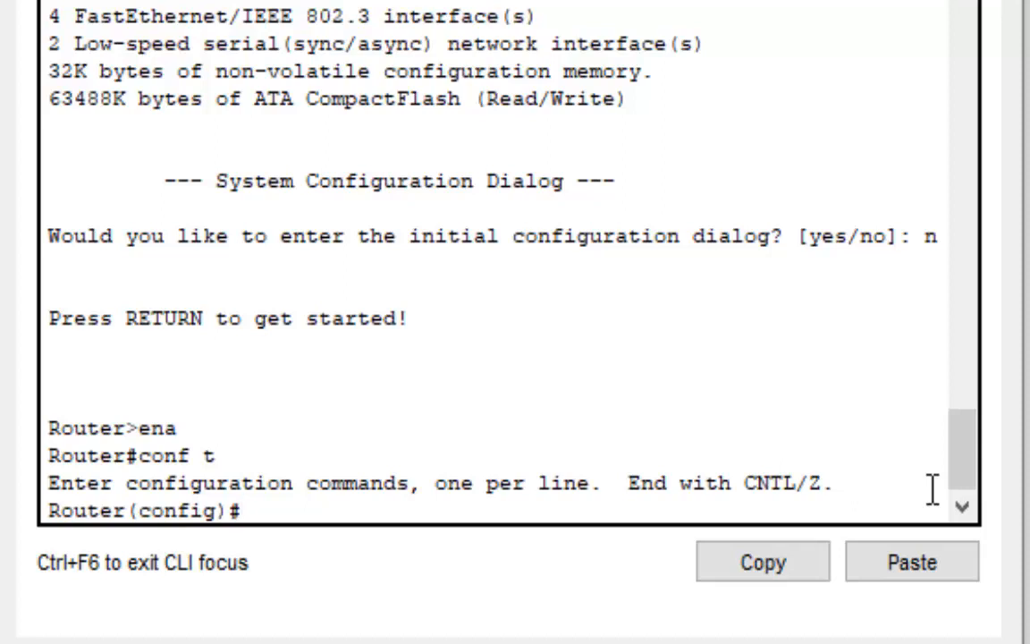
Assign IP address 10.10.10.2 with mask 255.0.0.0 to R_TKJ's interface fa 1/0
text(int fa 1/0)
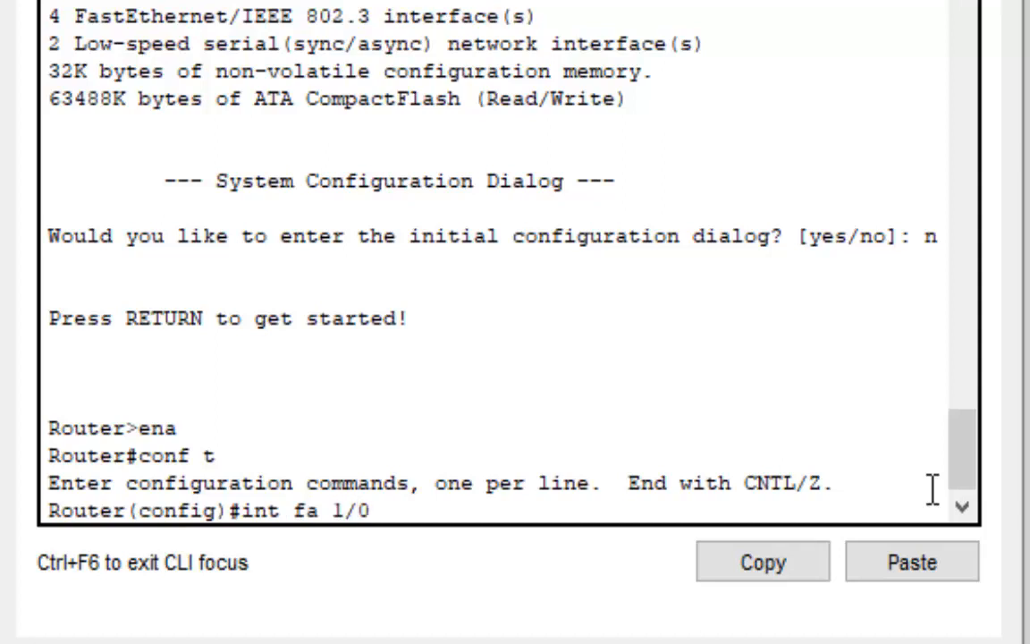
key(Return)
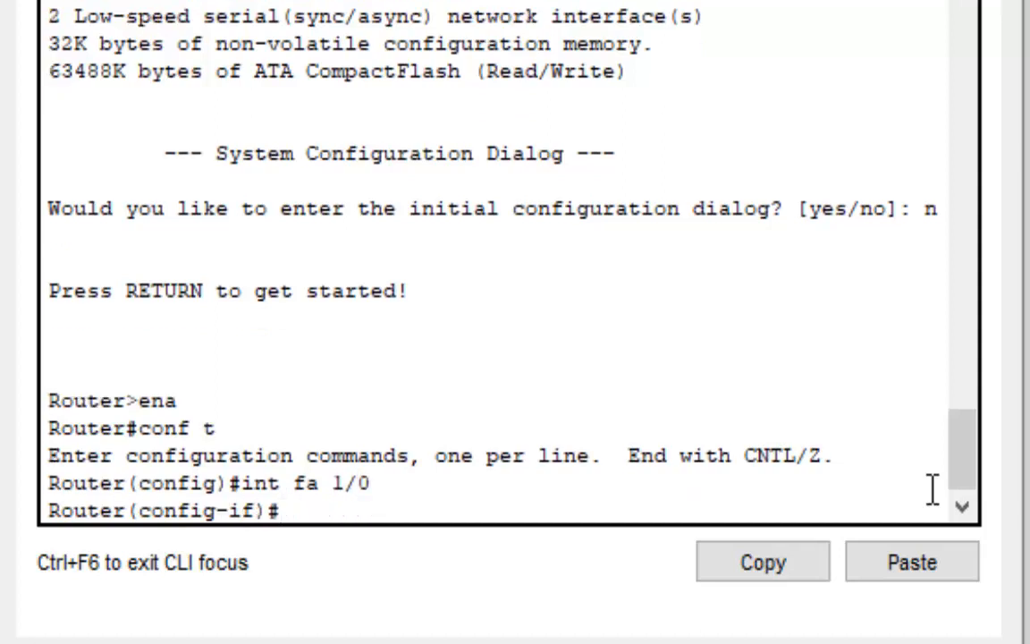
text(ip 10)
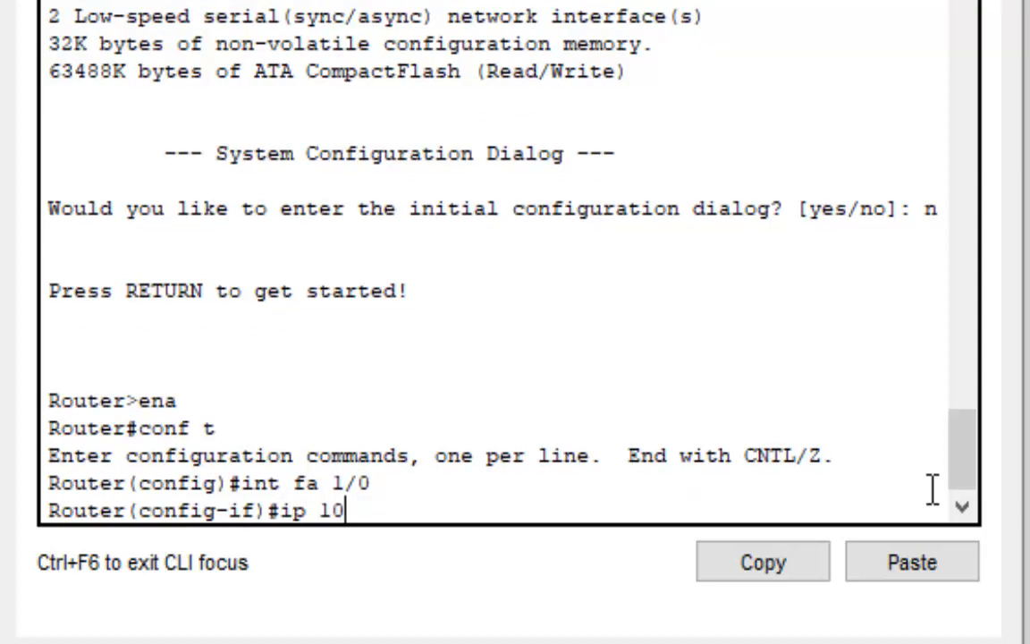
key(BackSpace)
key(BackSpace)
text(add 10)
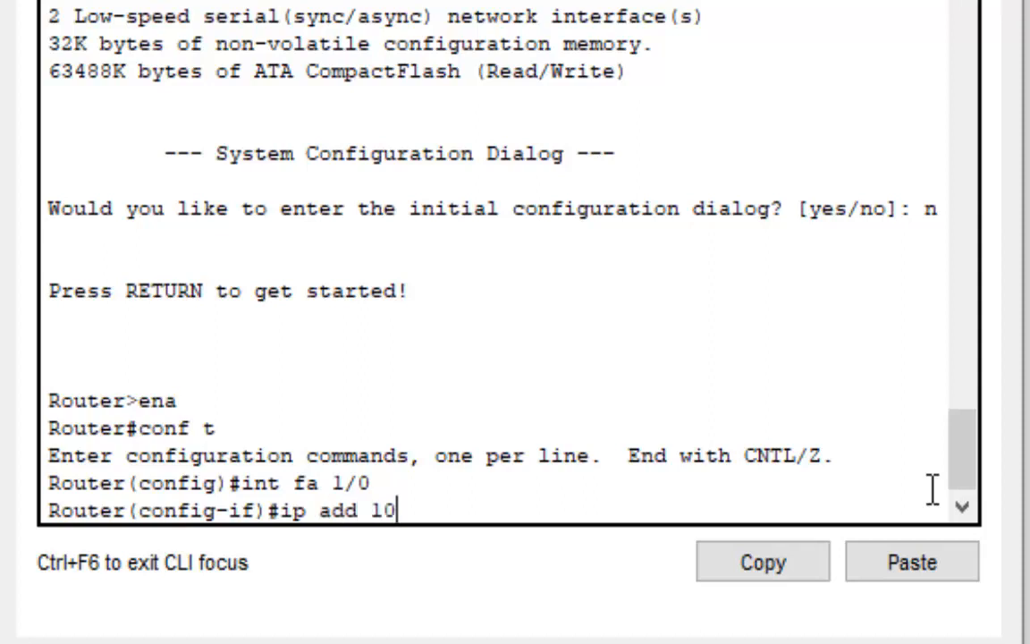
text(.10.10.)
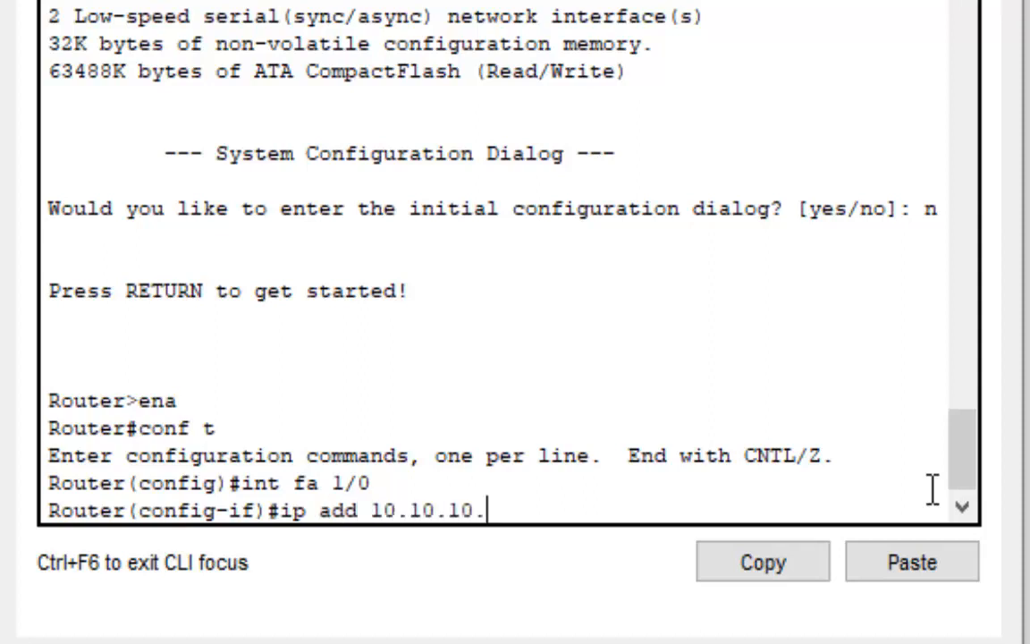
text(2 255.0.0)
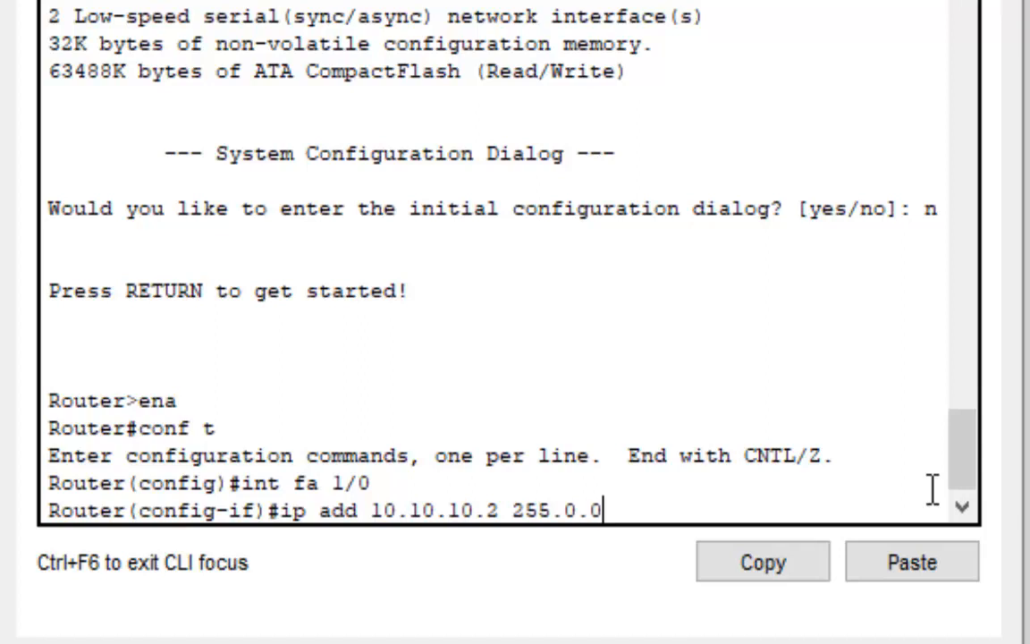
text(.0)
key(Return)
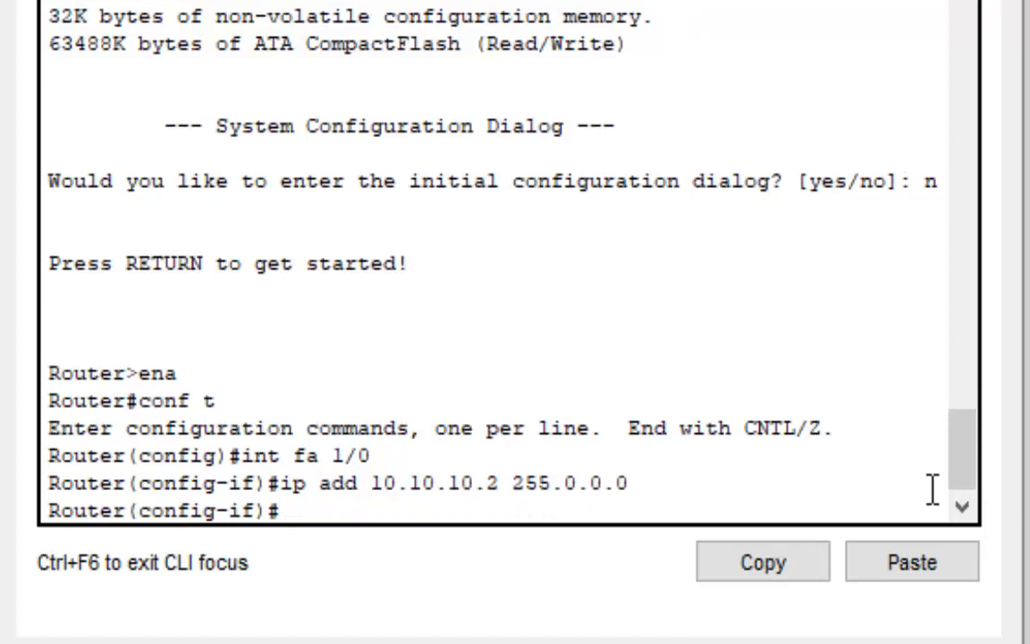
Activate R_TKJ's interface fa 1/0 with no sh and return to global configuration mode with ex
text(no sh)
key(Return)
key(Return)
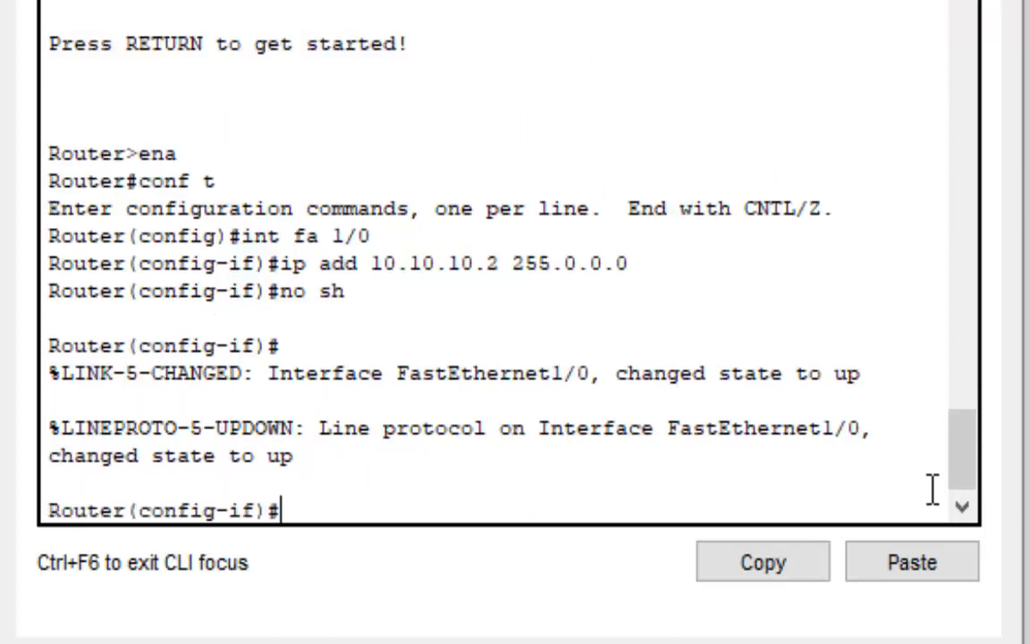
text(ex)
key(Return)
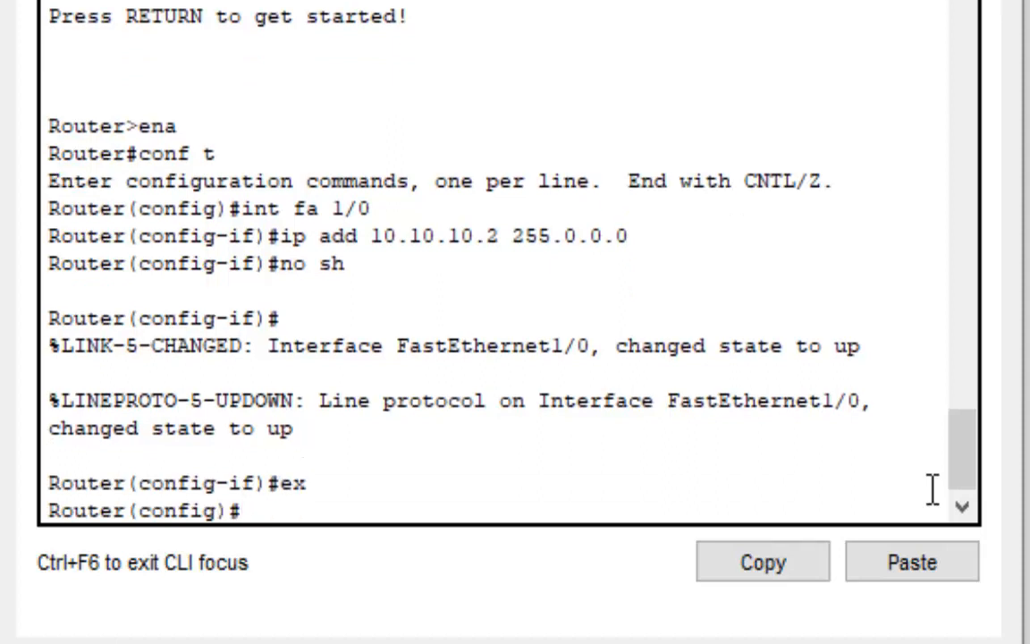
Assign IP address 192.168.1.254 with mask 255.255.255.0 to R_TKJ's interface fa0/0
text(int fa)
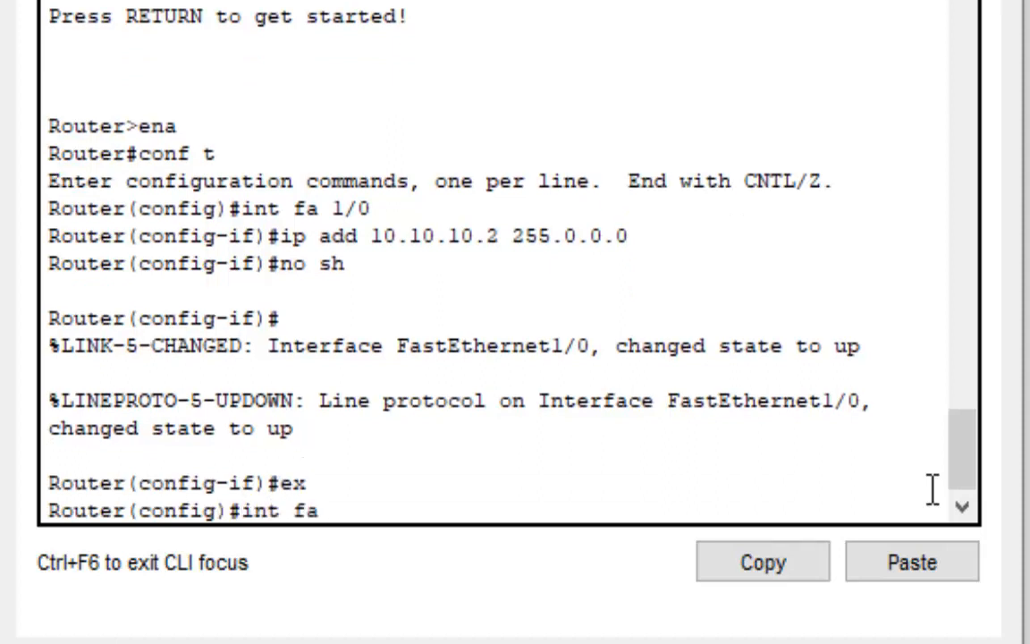
text(0/0)
key(Return)
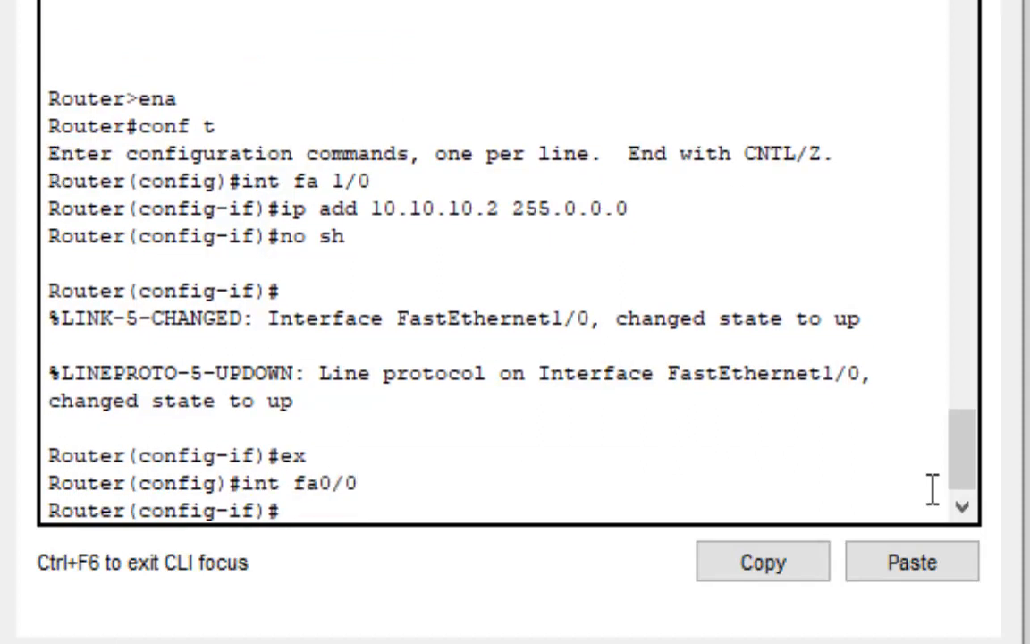
text(ip add 192)
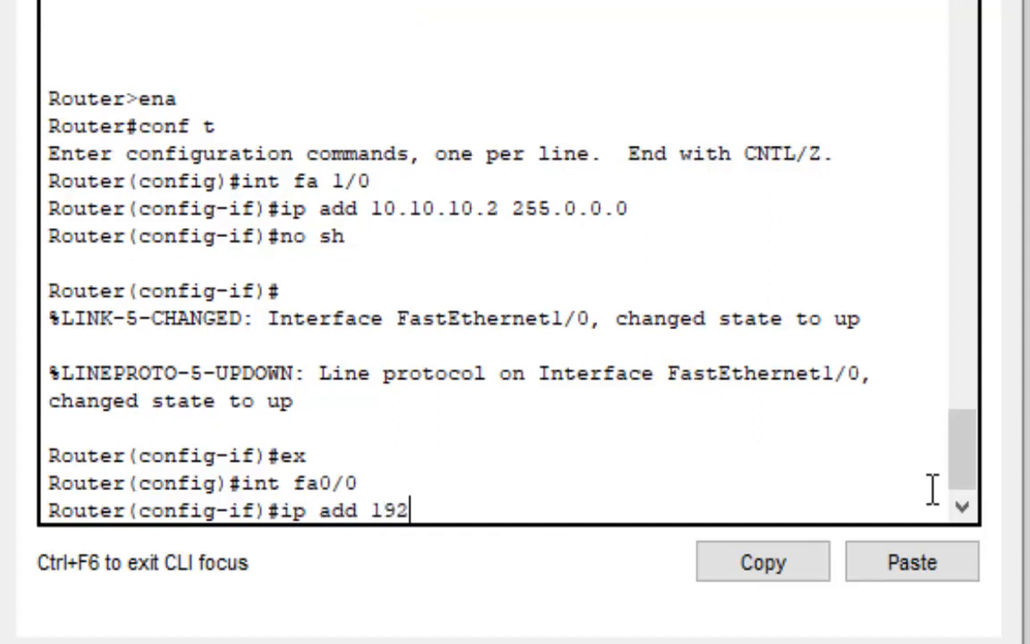
text(.168.)
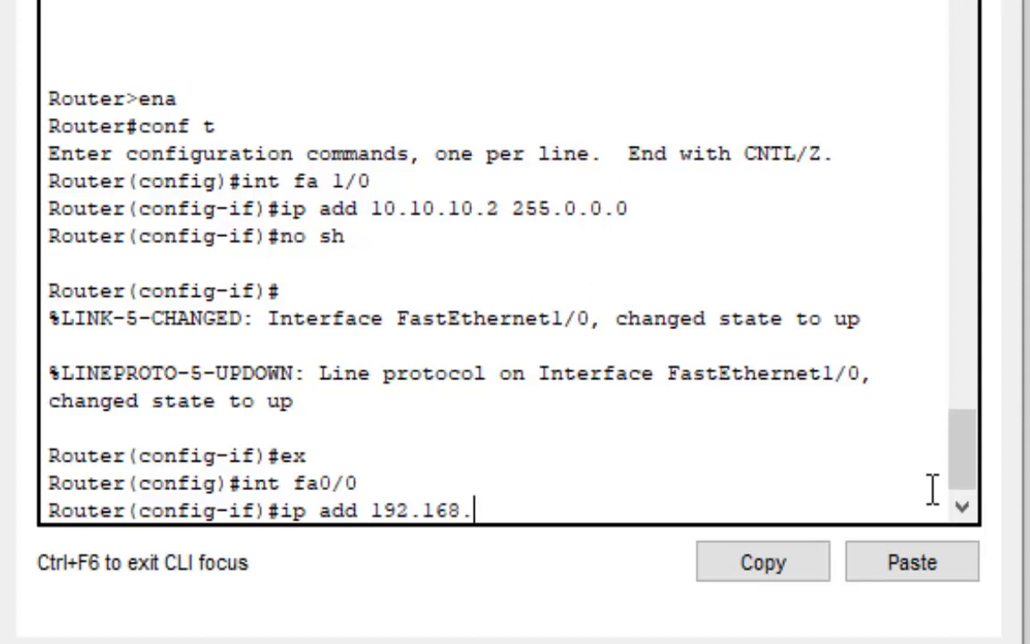
text(1.254)
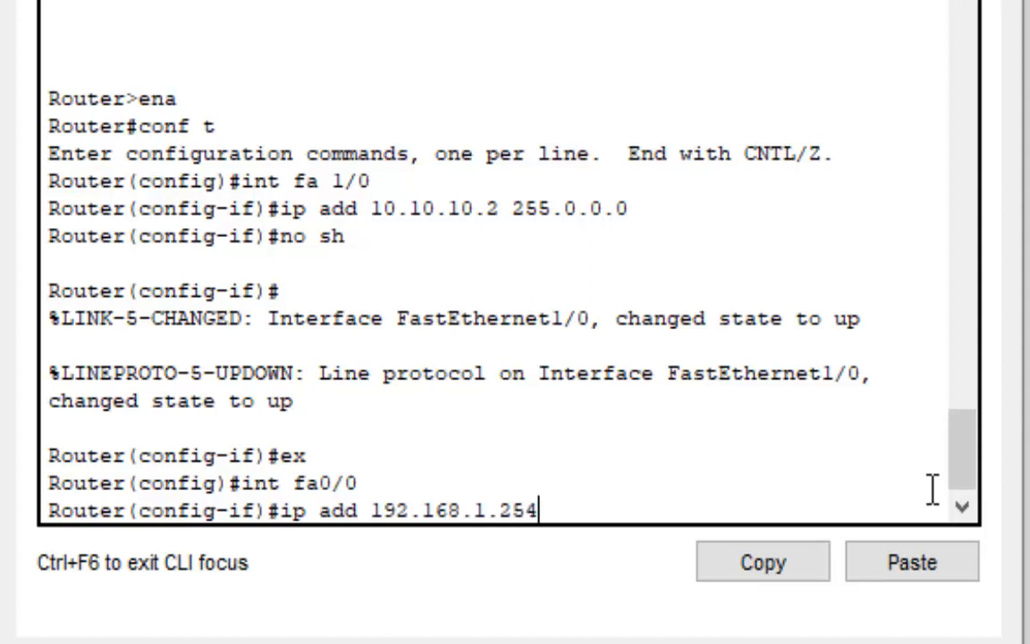
text( 255.)
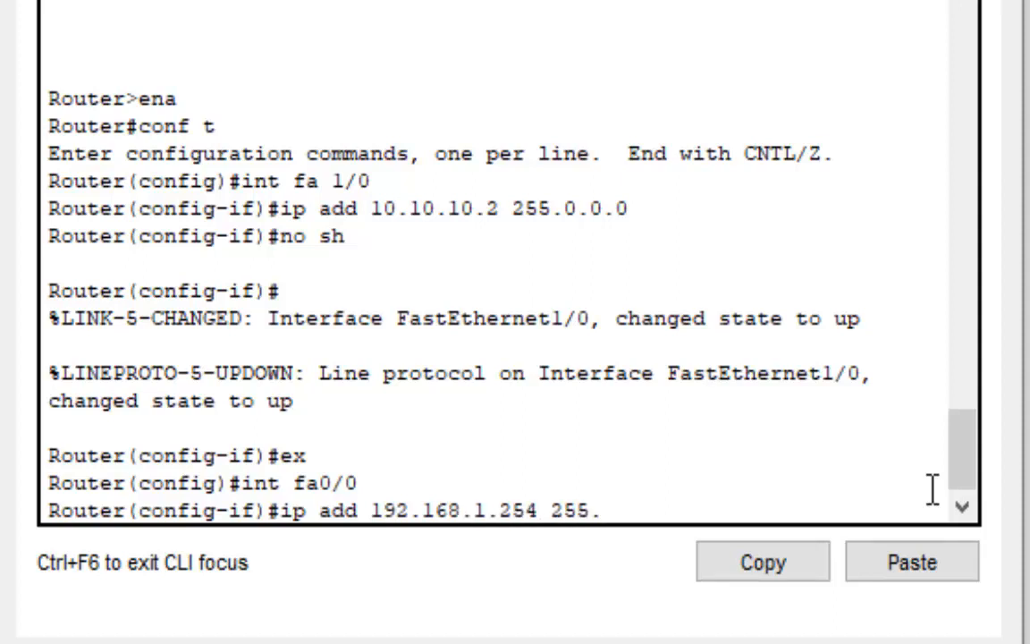
text(255.255.)
text(0)
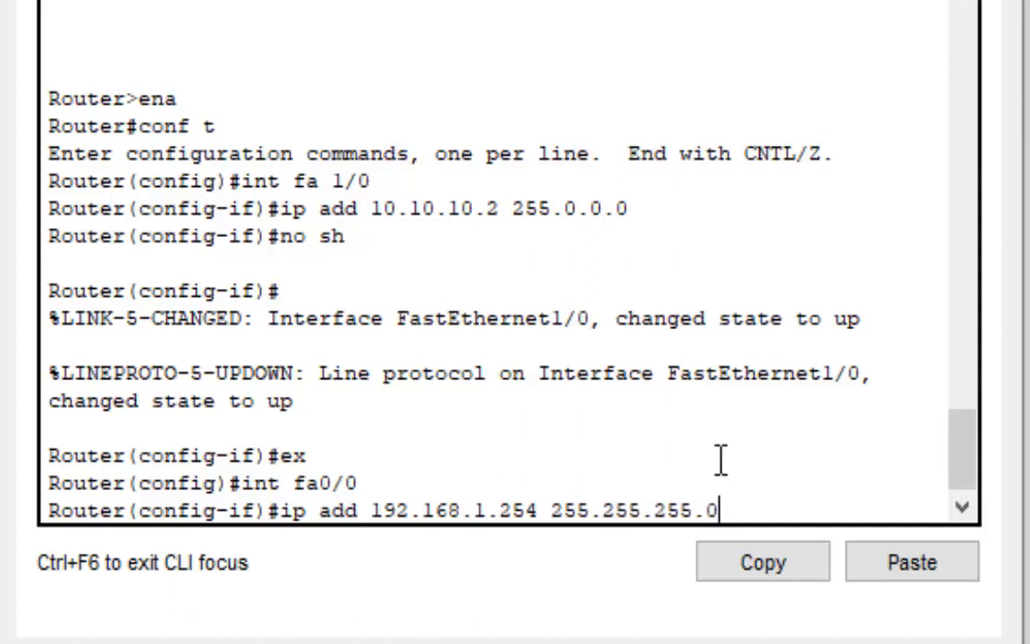
key(Return)
Activate R_TKJ's interface fa0/0 with no sh and close the router's window
text(no sh)
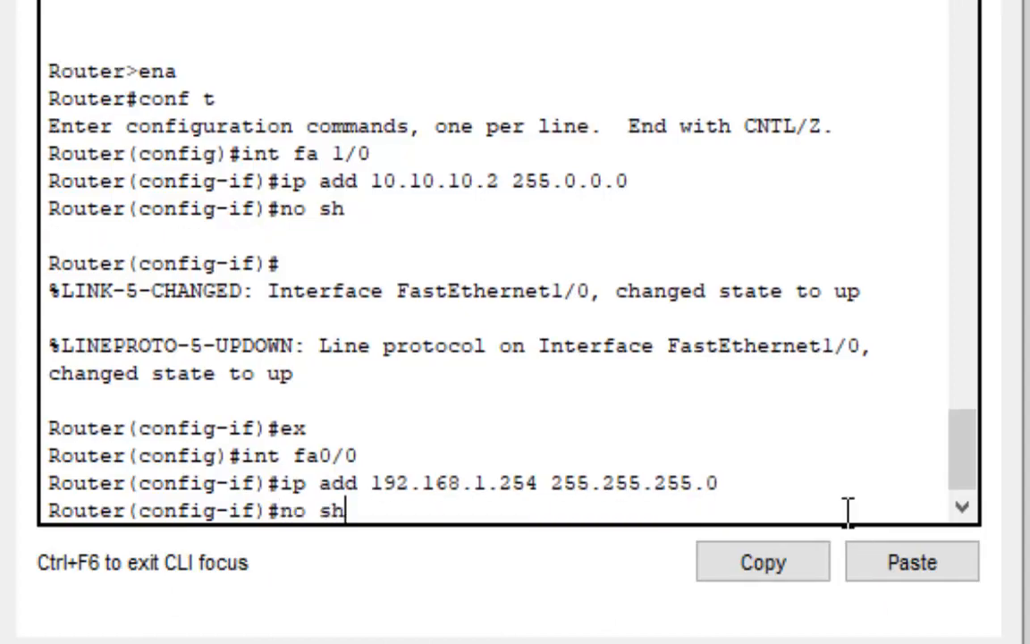
key(Return)
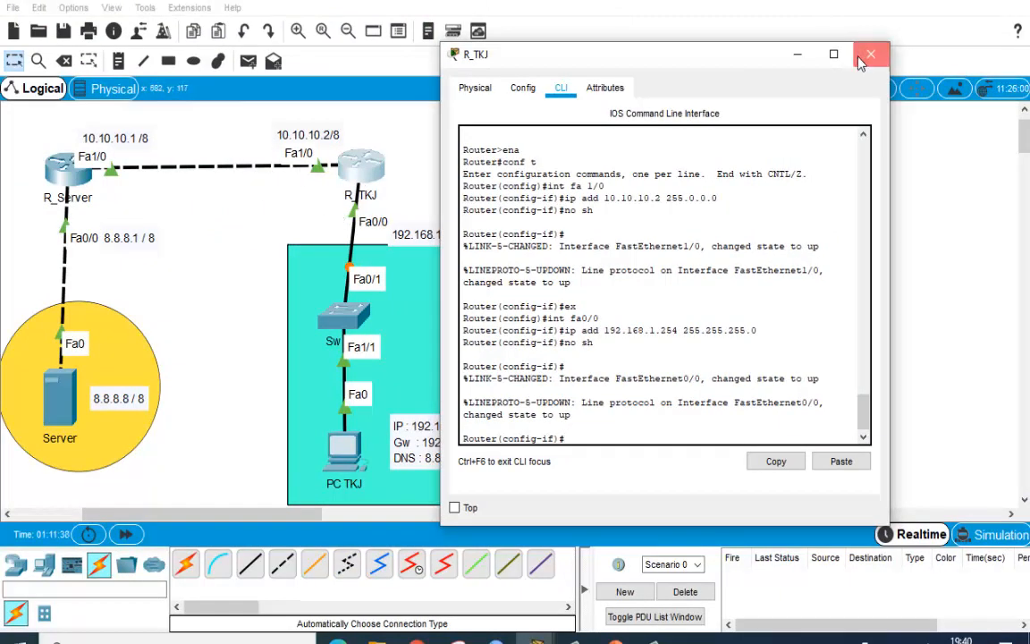
click(871, 54)
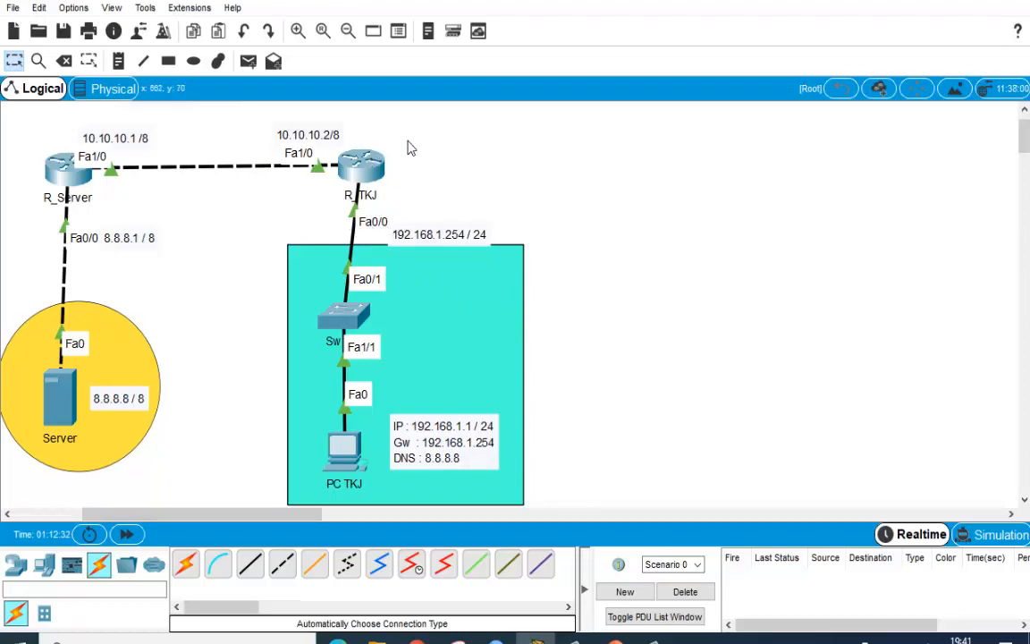
Reopen R_TKJ's command line and leave interface configuration mode with ex
click(378, 165)
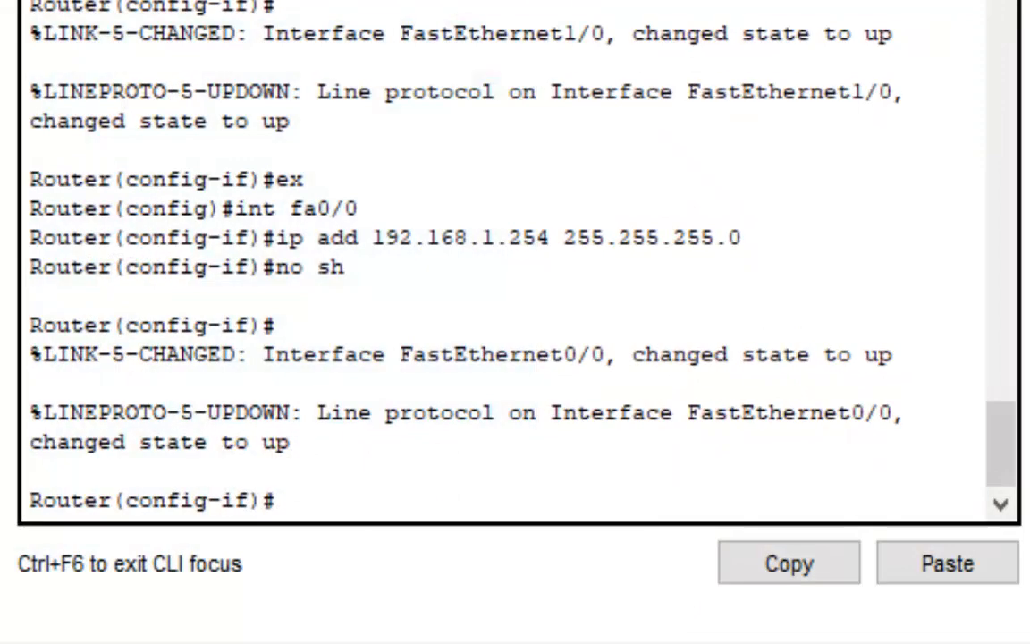
text(ex)
key(Return)
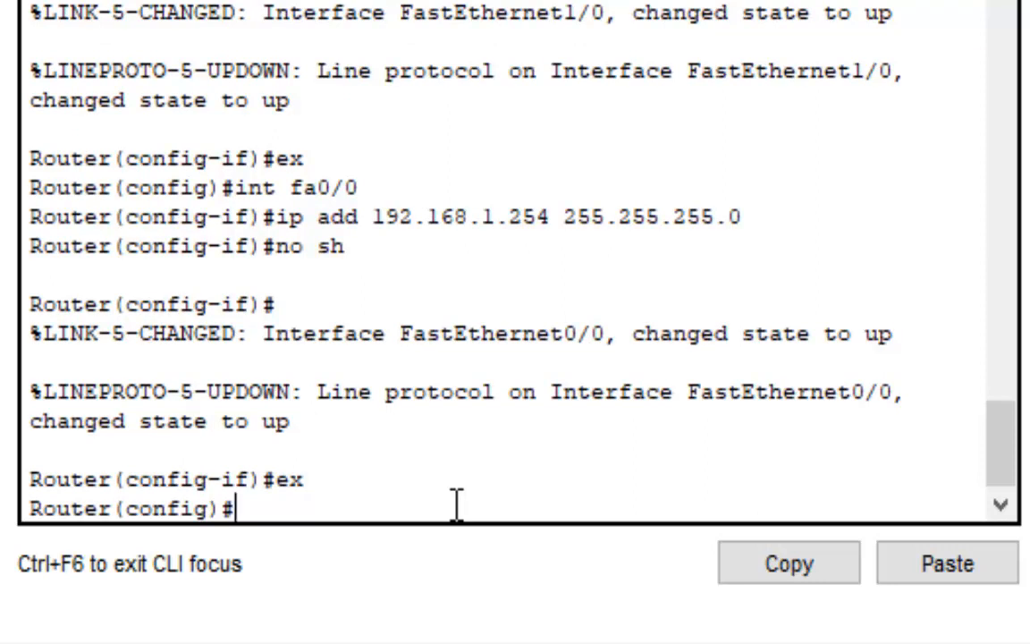
Create NAT pool R_TKJ on R_TKJ covering 10.10.10.3 to 10.10.10.5 with netmask 255.0.0.0
text(ip nat )
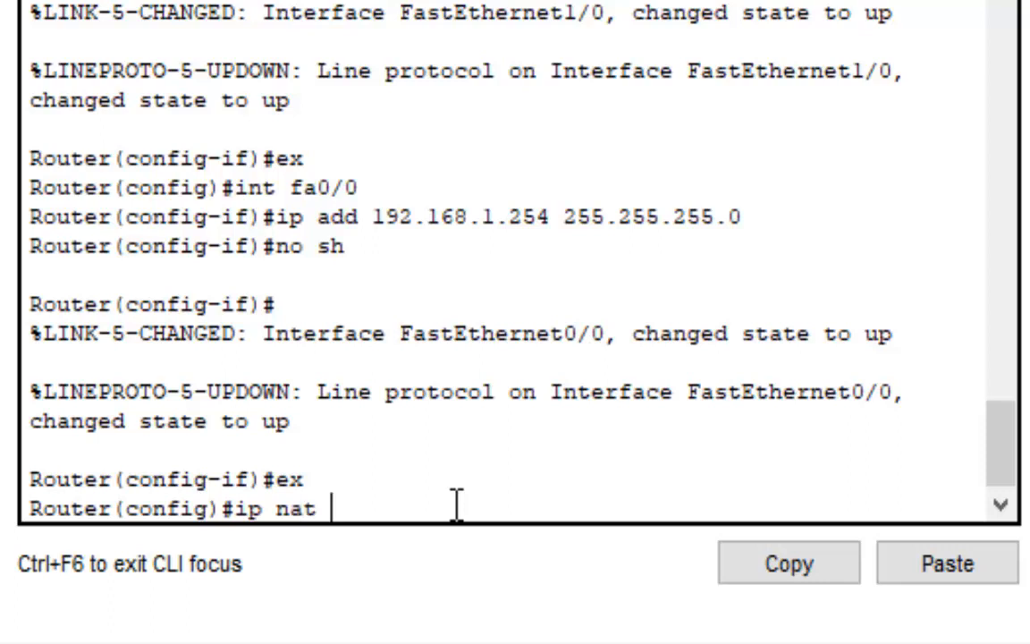
text(pool R_T KJ 1)
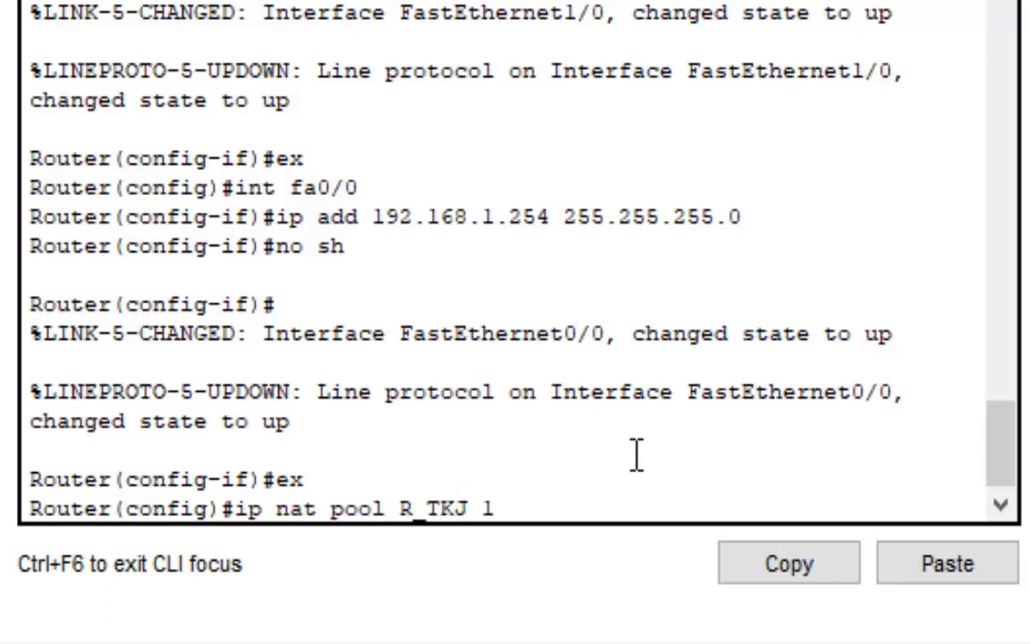
text(0.10.10.3 10.10.10.5 )
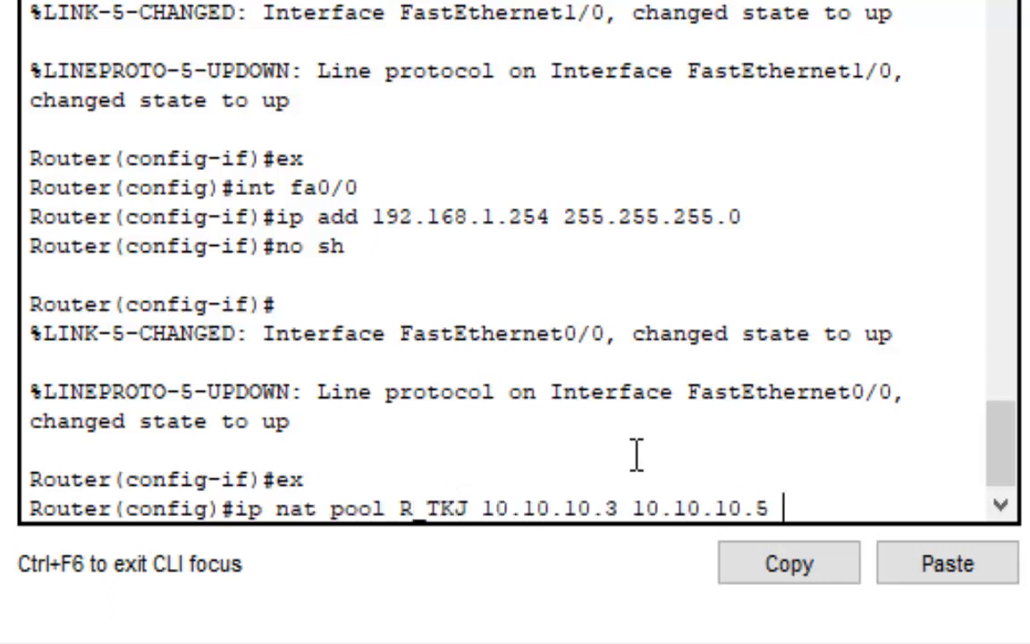
text(netmask 255.0.0.0)
key(Return)
Bind access list 1 to NAT pool R_TKJ with ip nat inside source list 1 pool R_TKJ
text(ip n)
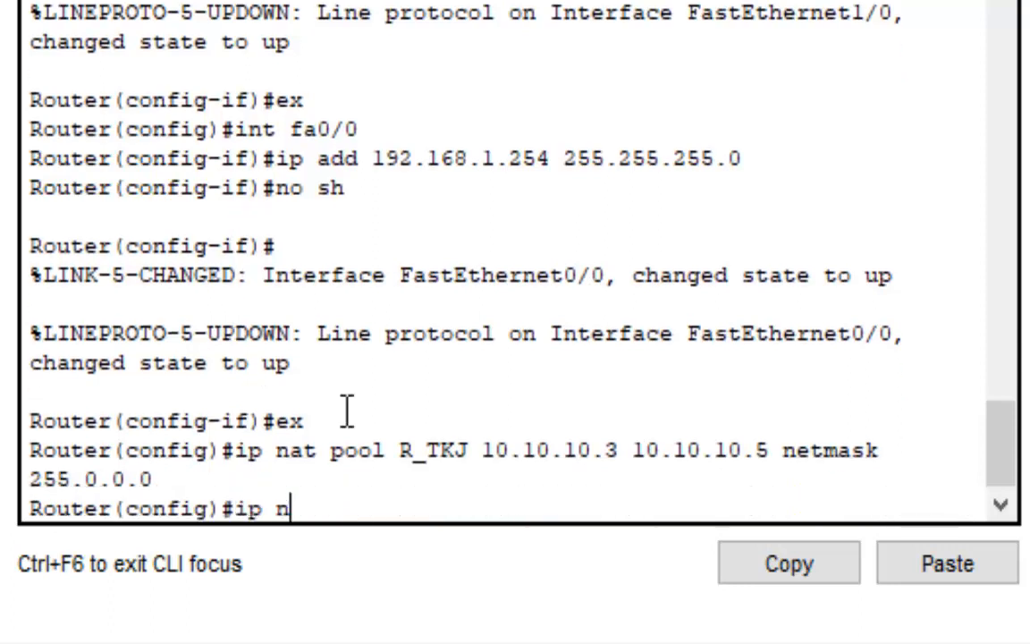
text(at inside source list)
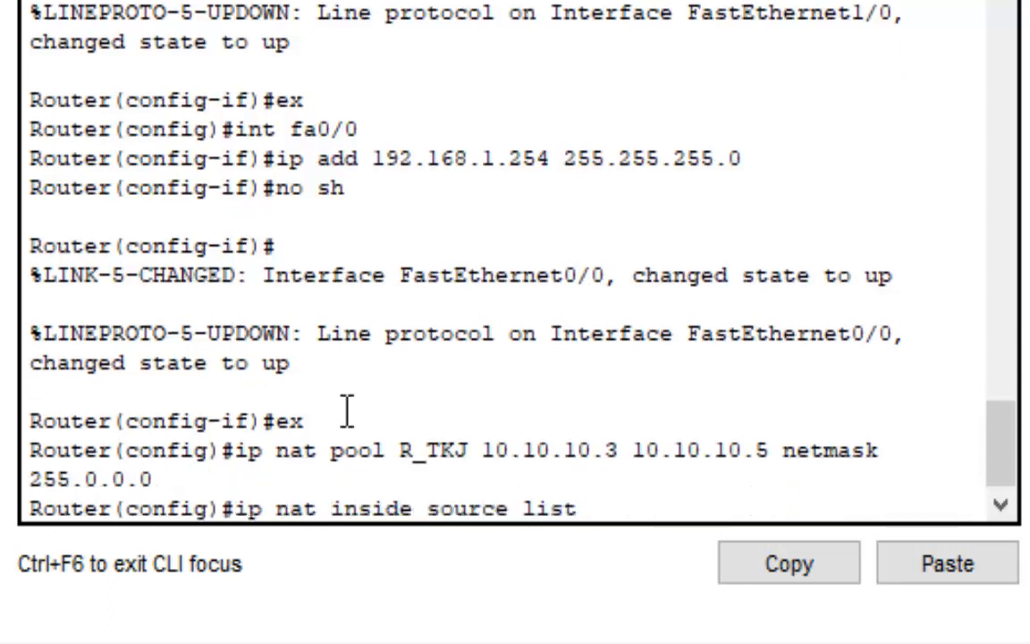
text( 1 pool R_TKJ)
key(Return)
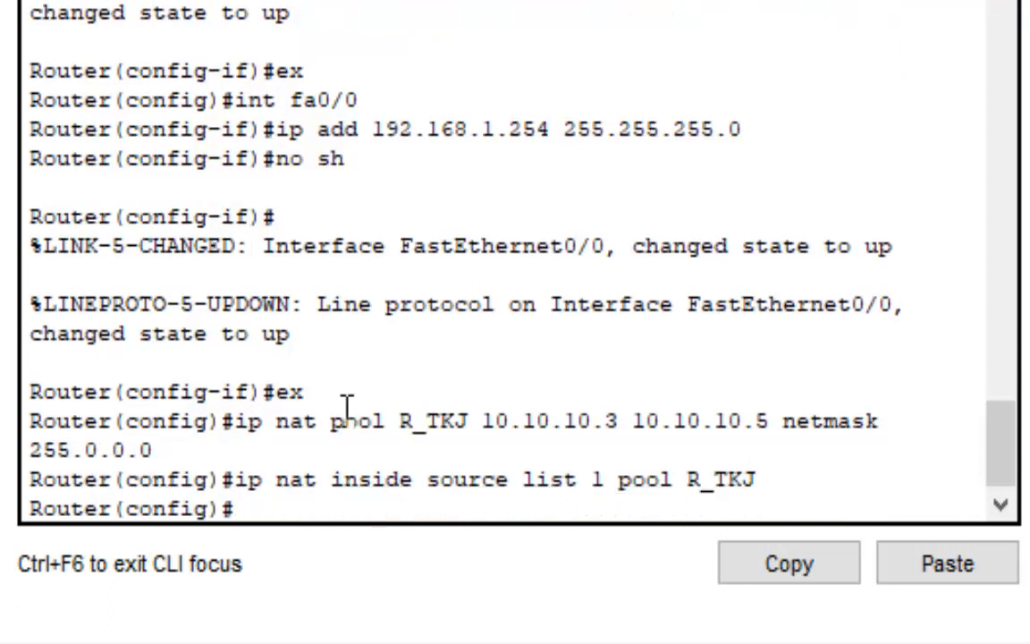
Permit network 192.168.1.0 with wildcard 0.0.0.255 in access list 1 on R_TKJ
text(access-list 1 permit 192)
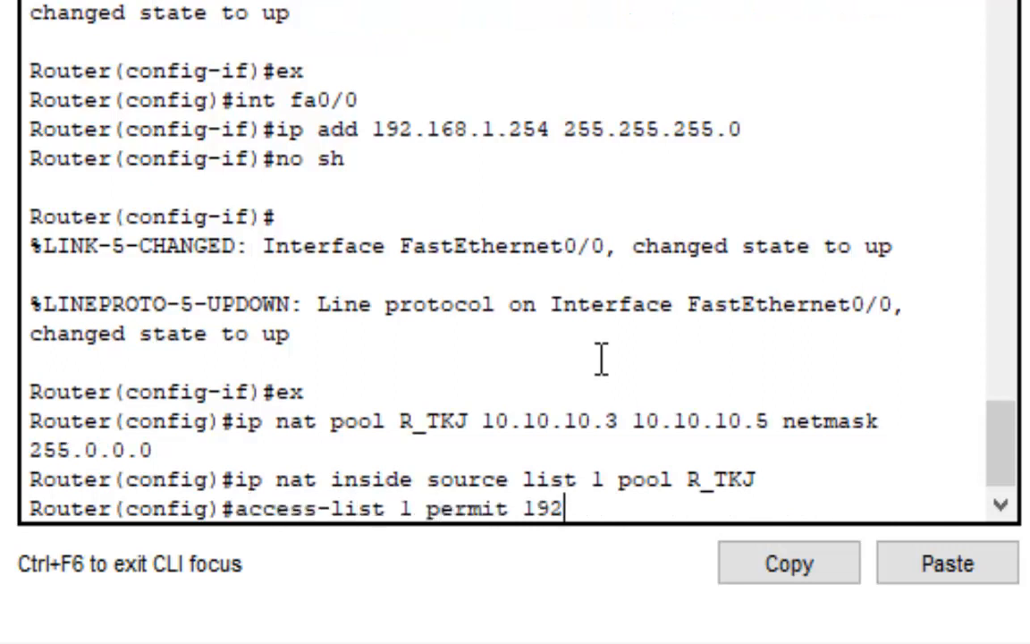
text(.168.1.0 0.0.0.255)
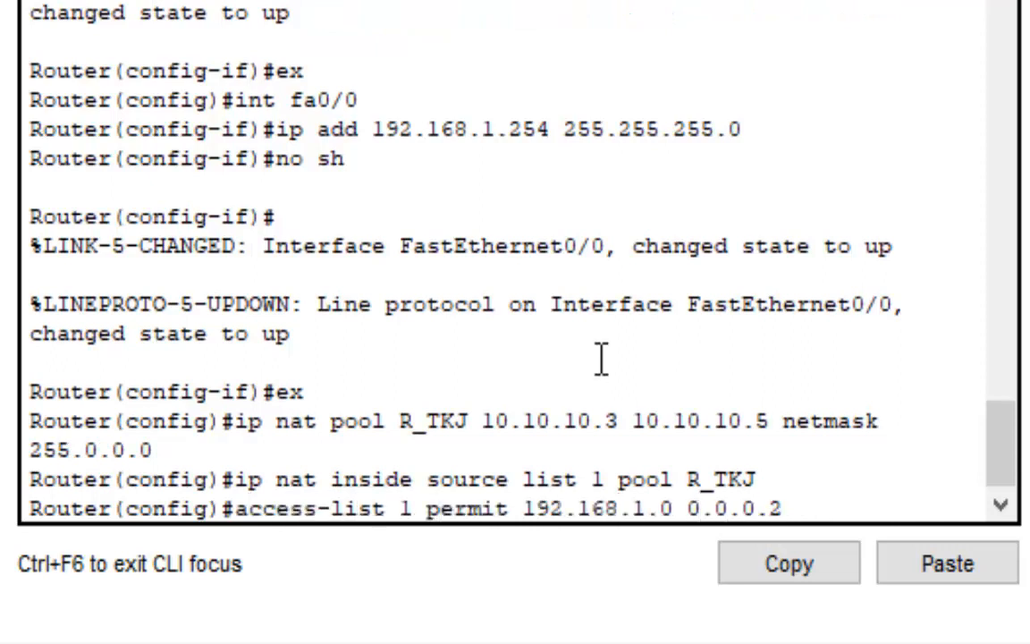
key(Return)
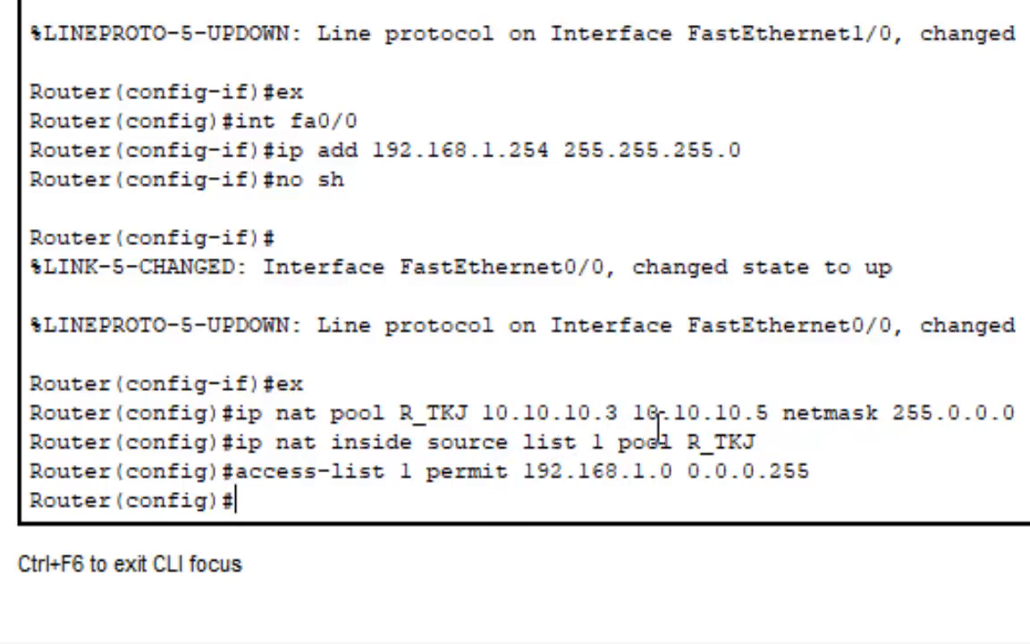
Examine the NAT commands entered on R_TKJ, checking the pool name, its address range and the netmask
drag(762, 441, 689, 444)
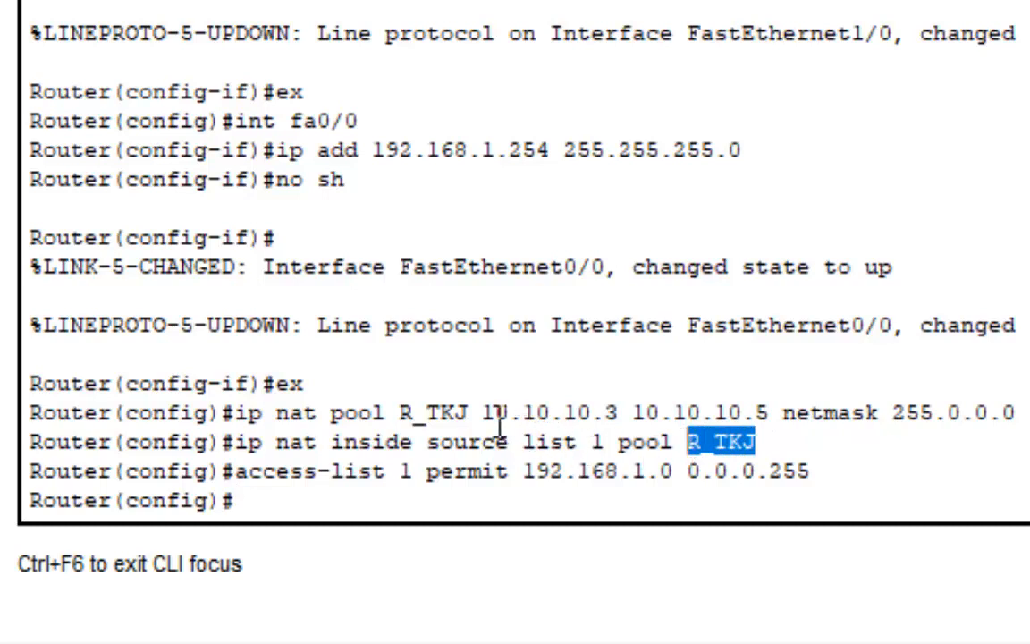
drag(481, 412, 771, 412)
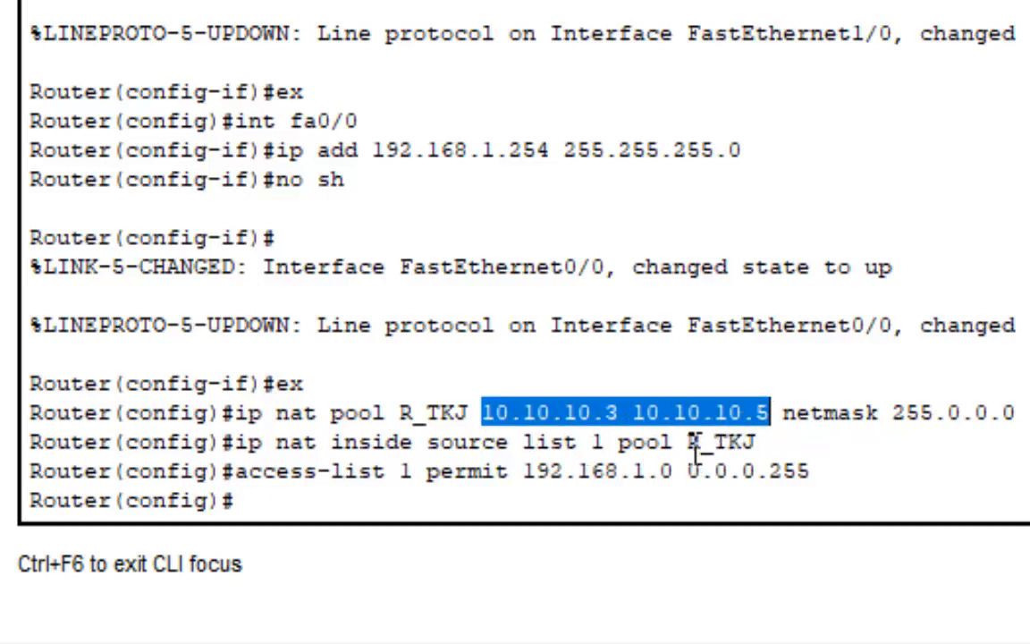
click(777, 414)
drag(1018, 406, 784, 412)
click(943, 472)
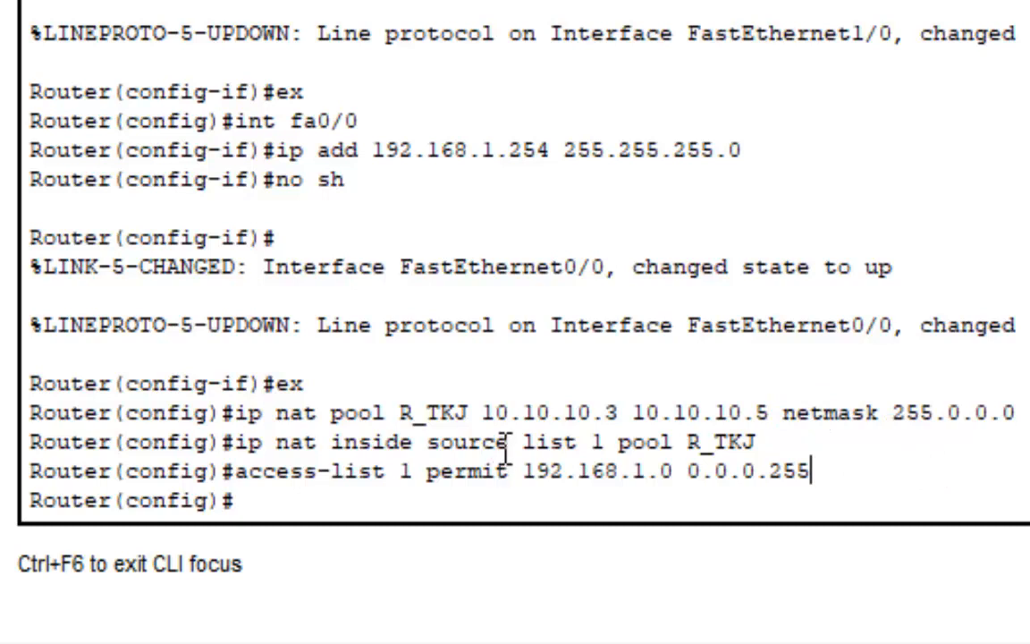
drag(399, 413, 471, 414)
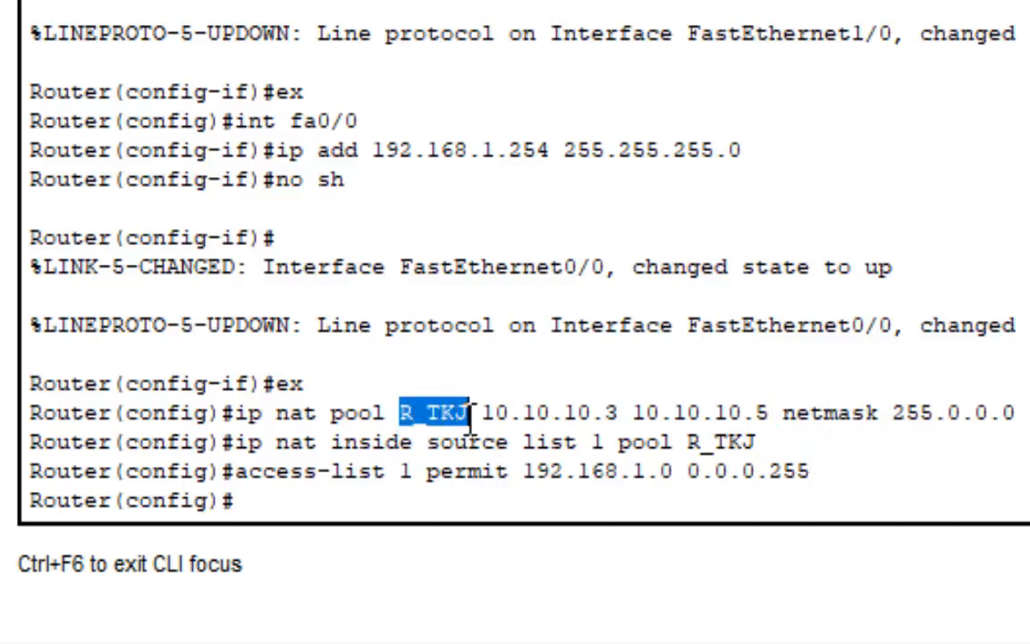
click(490, 483)
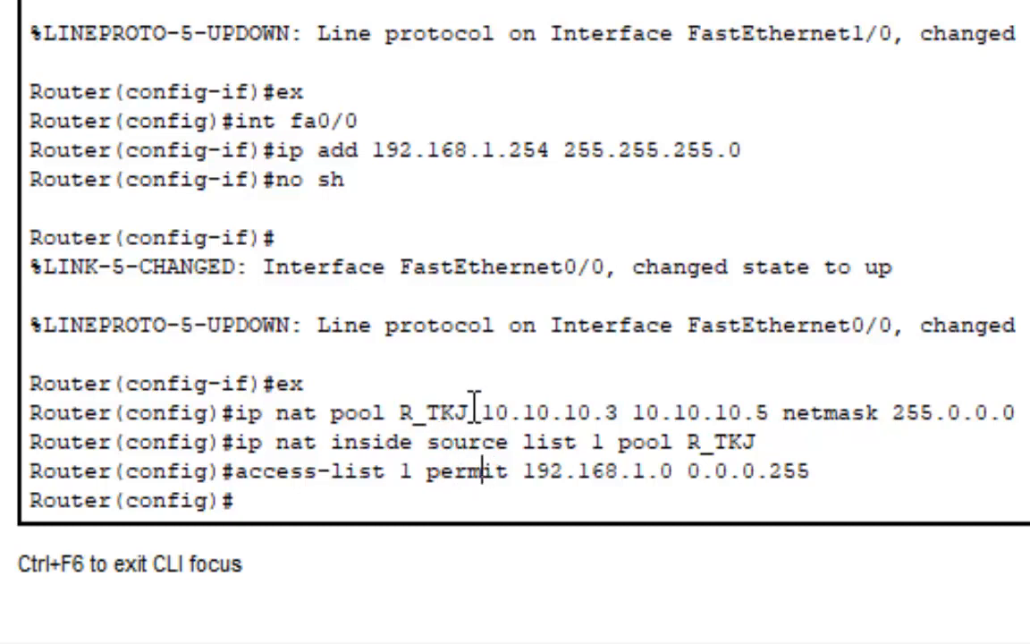
drag(469, 407, 401, 408)
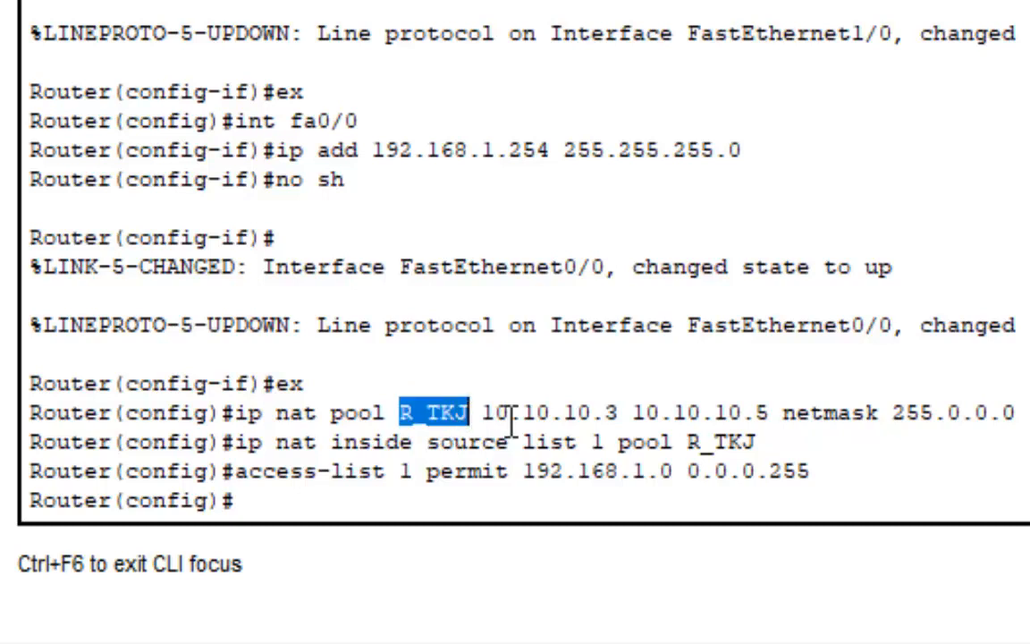
click(483, 411)
drag(483, 411, 769, 412)
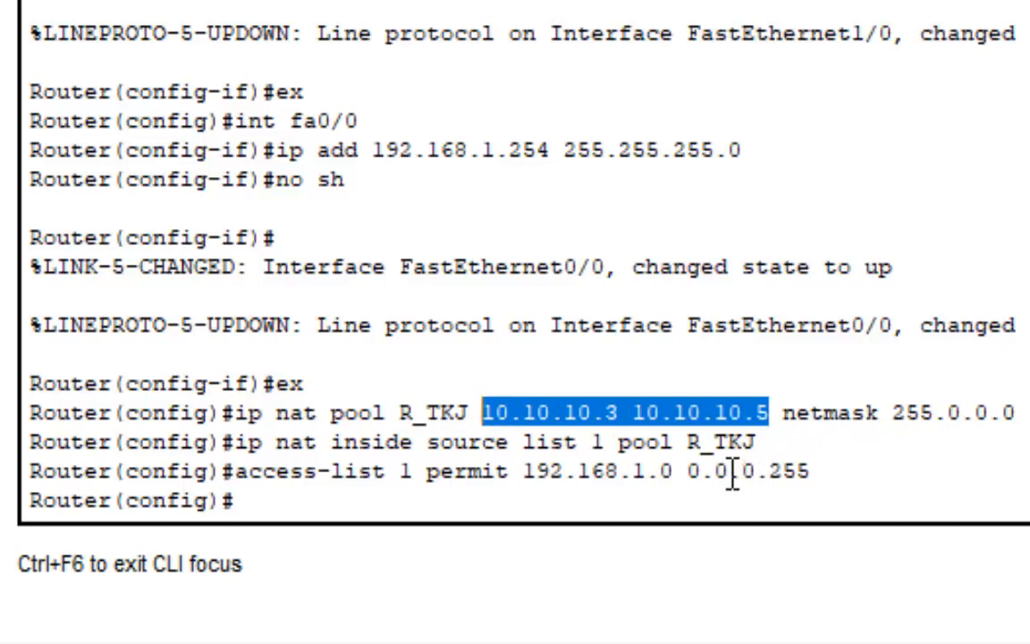
click(622, 413)
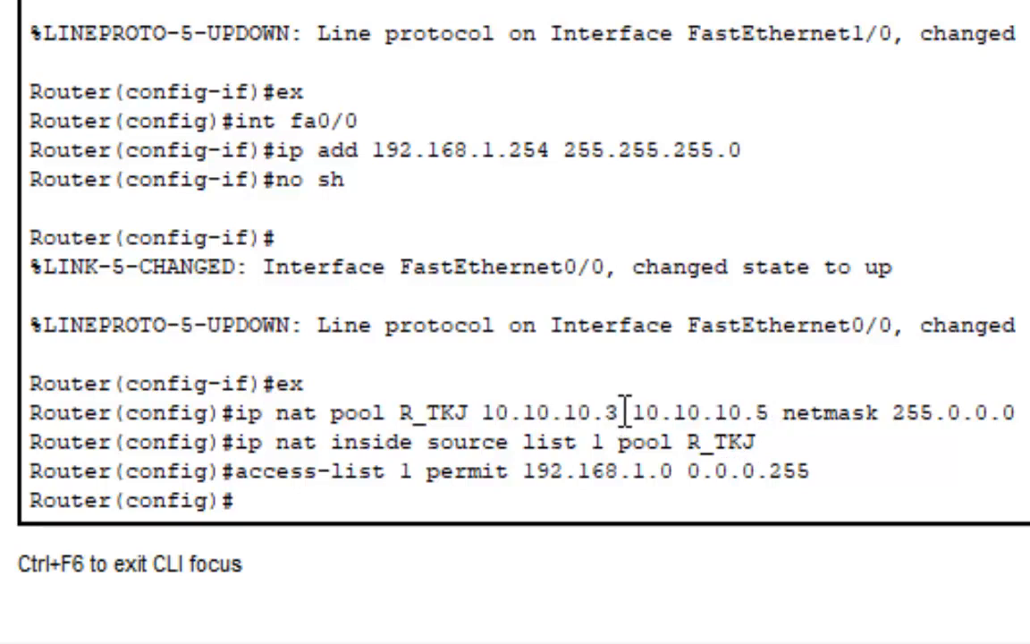
double_click(767, 409)
click(781, 437)
drag(754, 413, 769, 413)
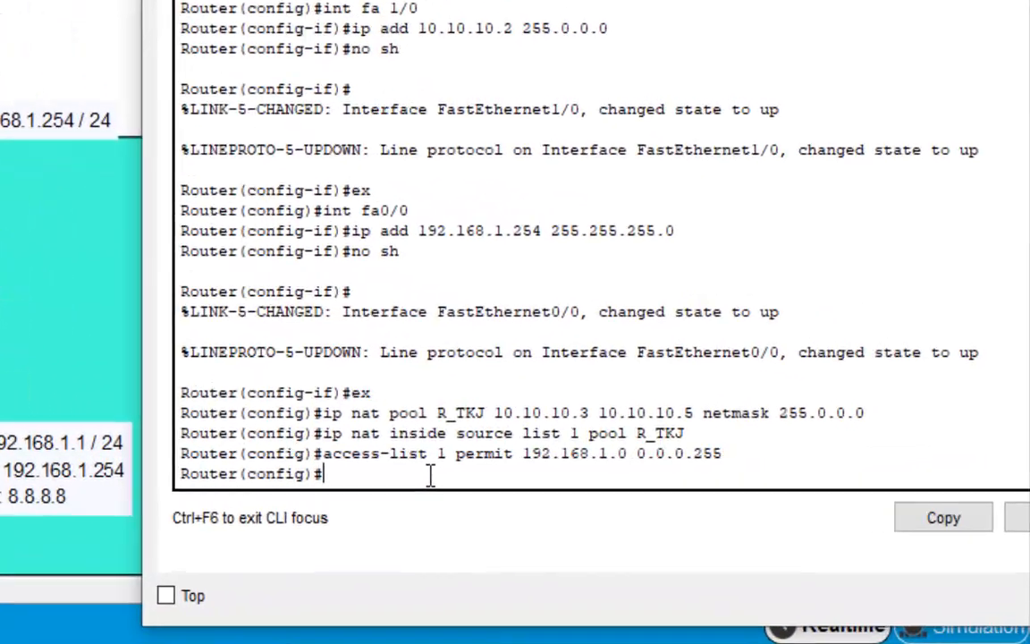
Make R_TKJ's interface fa0/0 the NAT inside interface with ip nat inside and return to global configuration mode
text(int)
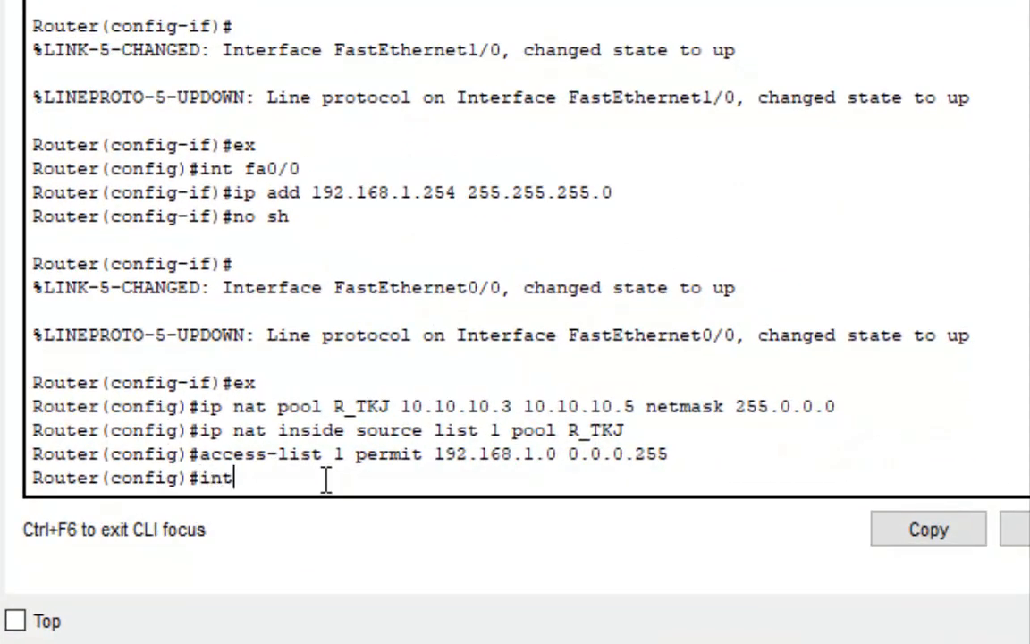
text( fa0/0)
key(Return)
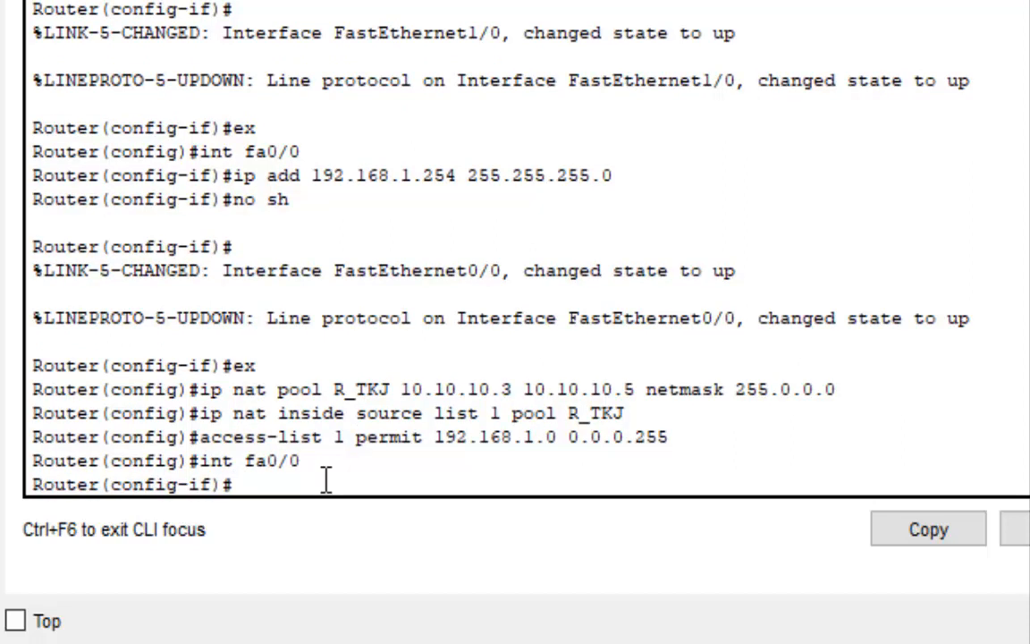
text(ip nat insid)
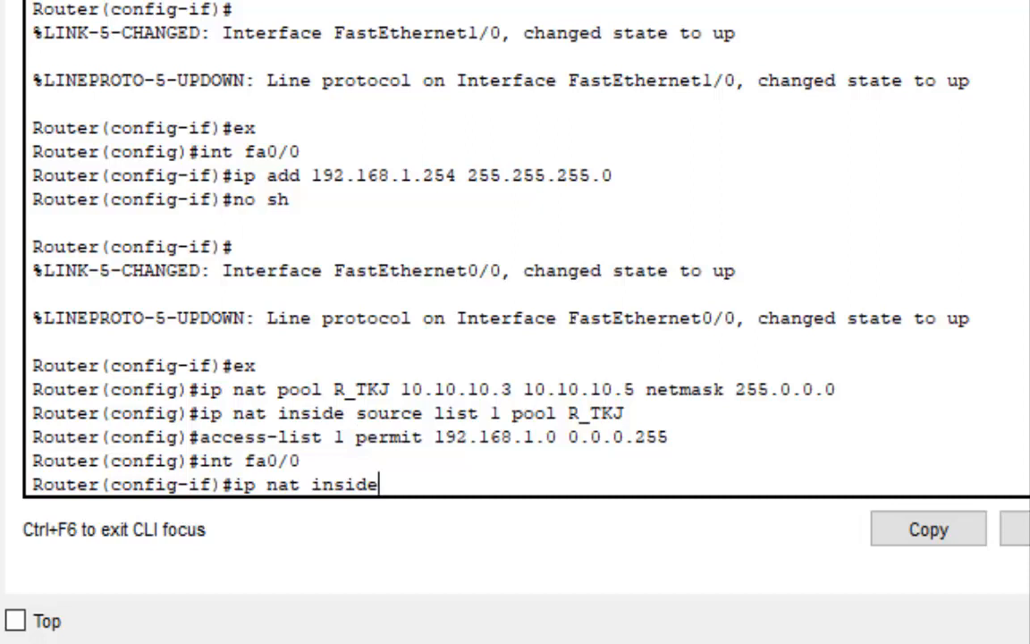
text(e)
key(Return)
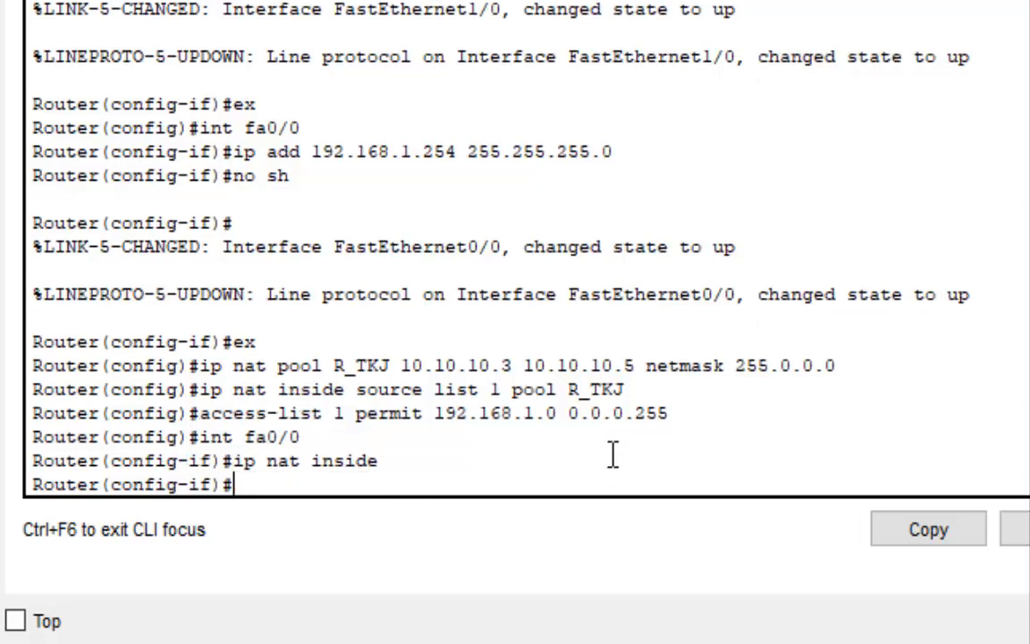
text(ex)
key(Return)
Make R_TKJ's interface fa1/0 the NAT outside interface with ip nat outside
text(int)
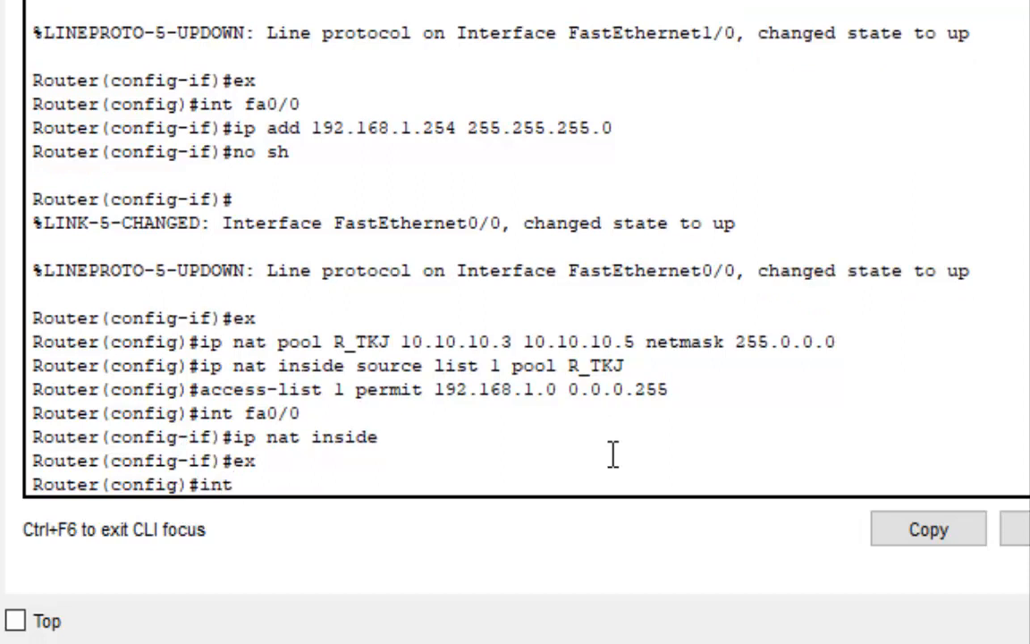
text( fa1/0)
key(Return)
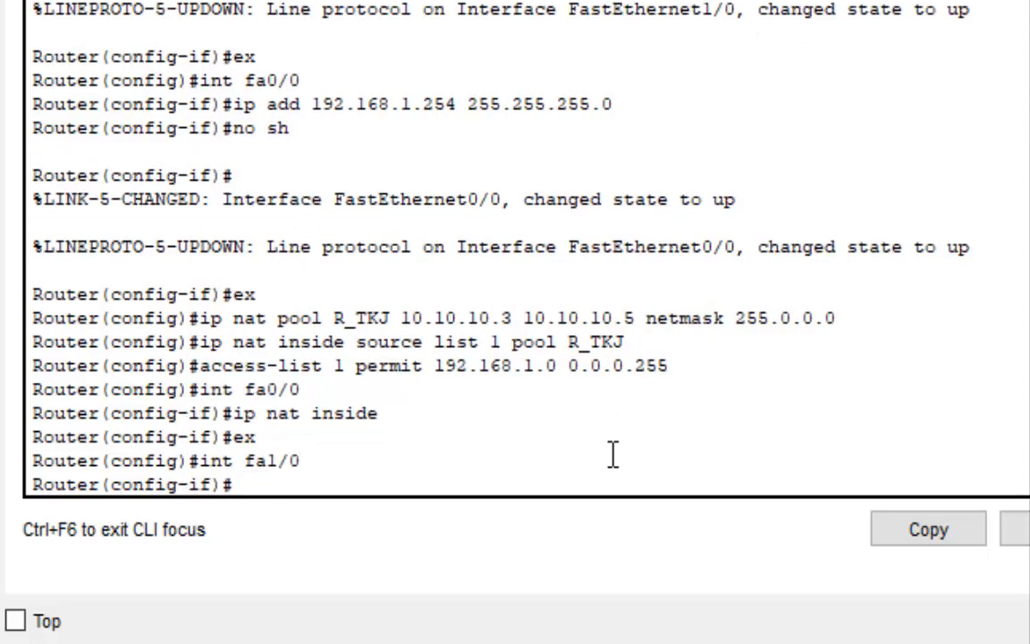
text(ip nat outsi)
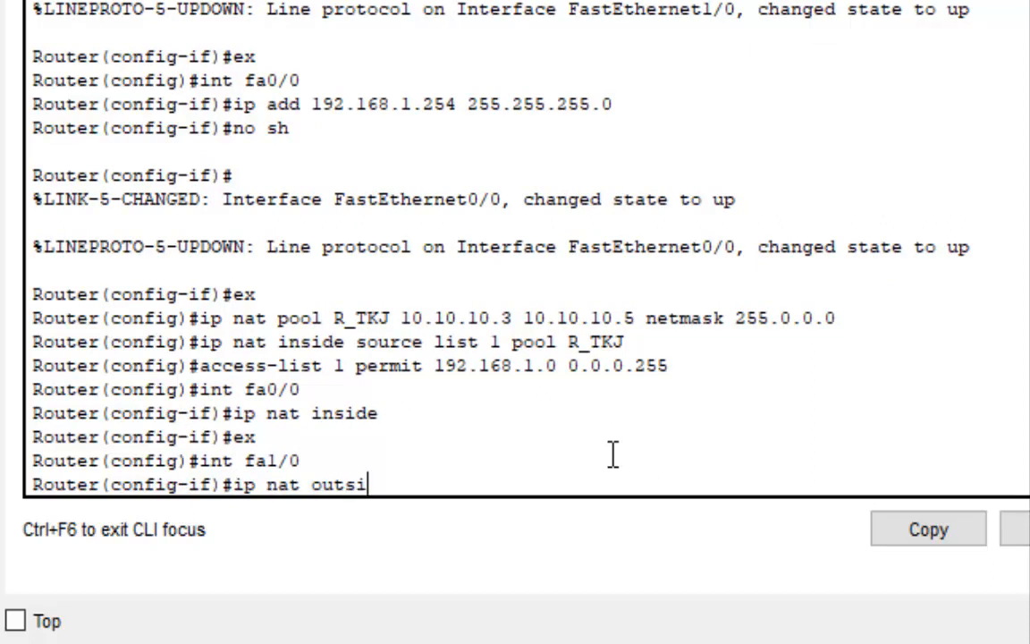
text(de)
key(Return)
Review R_TKJ's default route, its next hop and the full NAT configuration, and minimize the router's window
drag(591, 463, 198, 463)
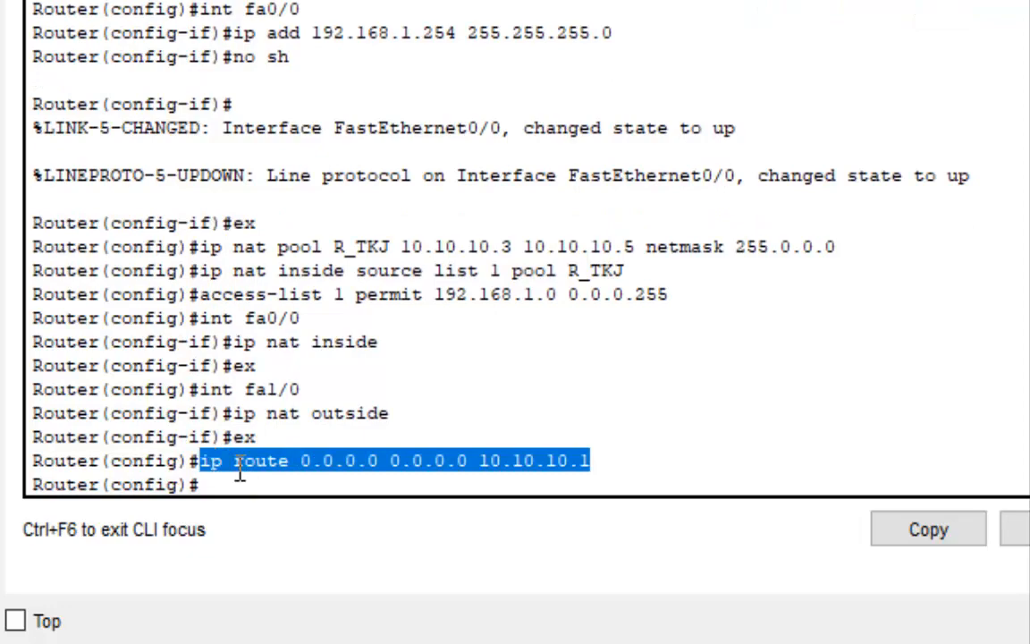
click(485, 462)
drag(478, 463, 602, 462)
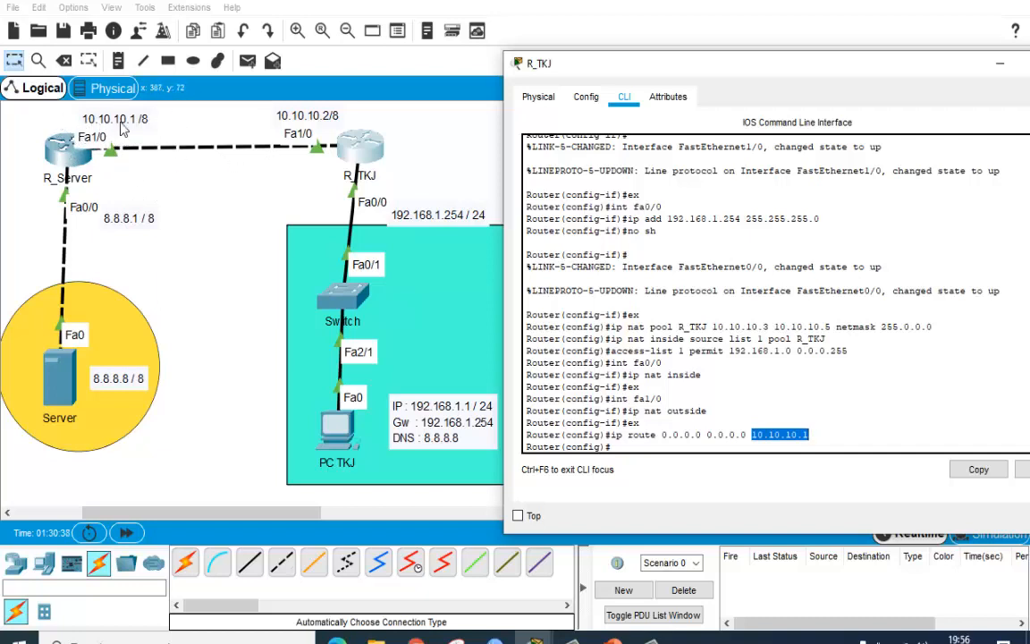
drag(769, 416, 810, 431)
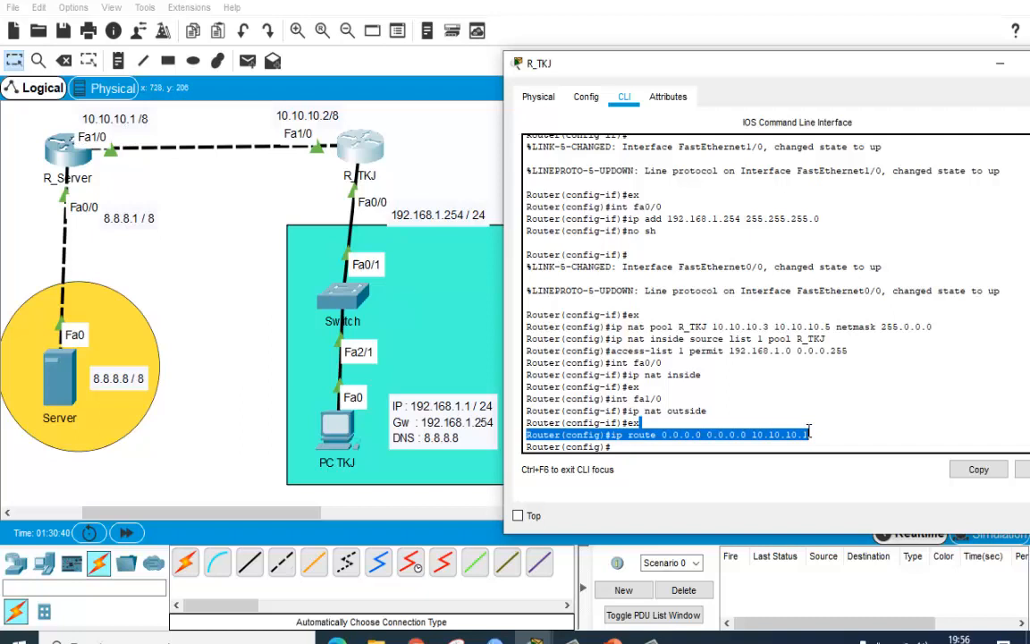
click(744, 421)
drag(527, 315, 897, 432)
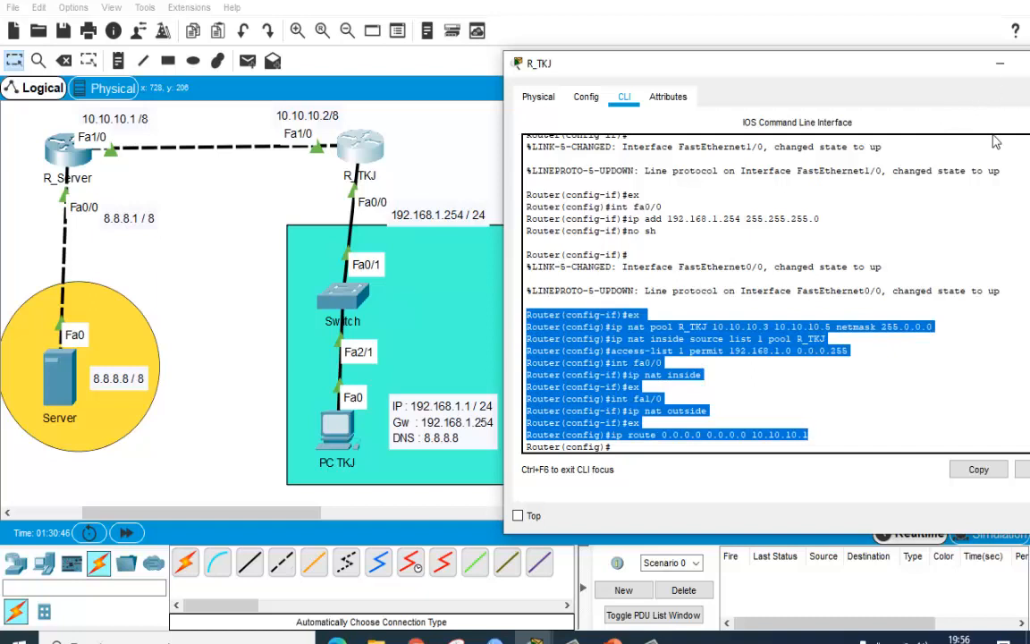
click(1000, 64)
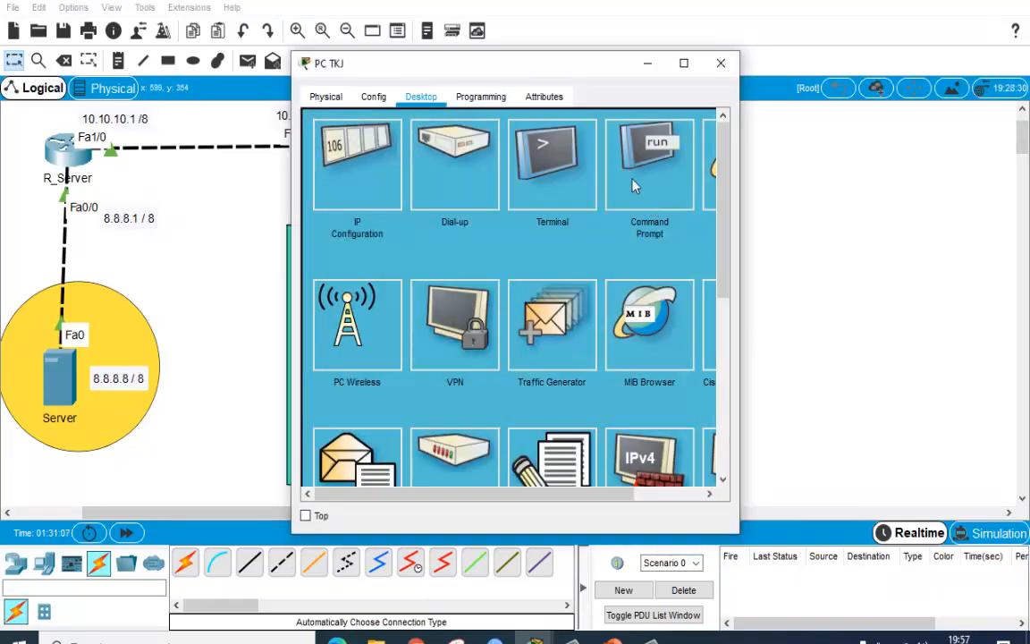
Ping the server at 8.8.8.8 from PC TKJ's Command Prompt, review the replies and close the PC's window
click(633, 185)
text(pi)
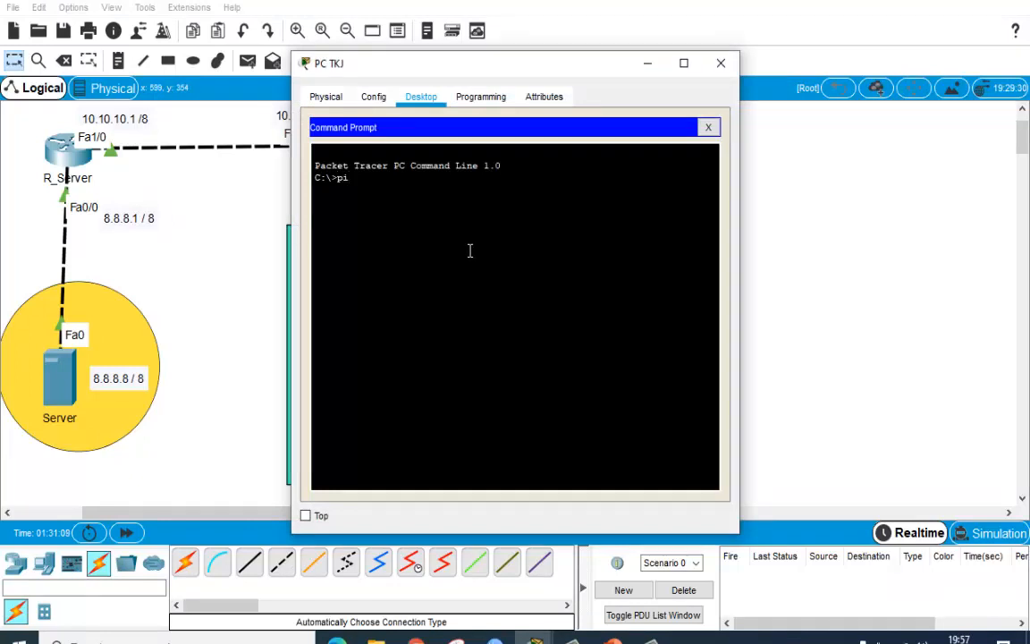
text(ng 8.8.8)
key(Return)
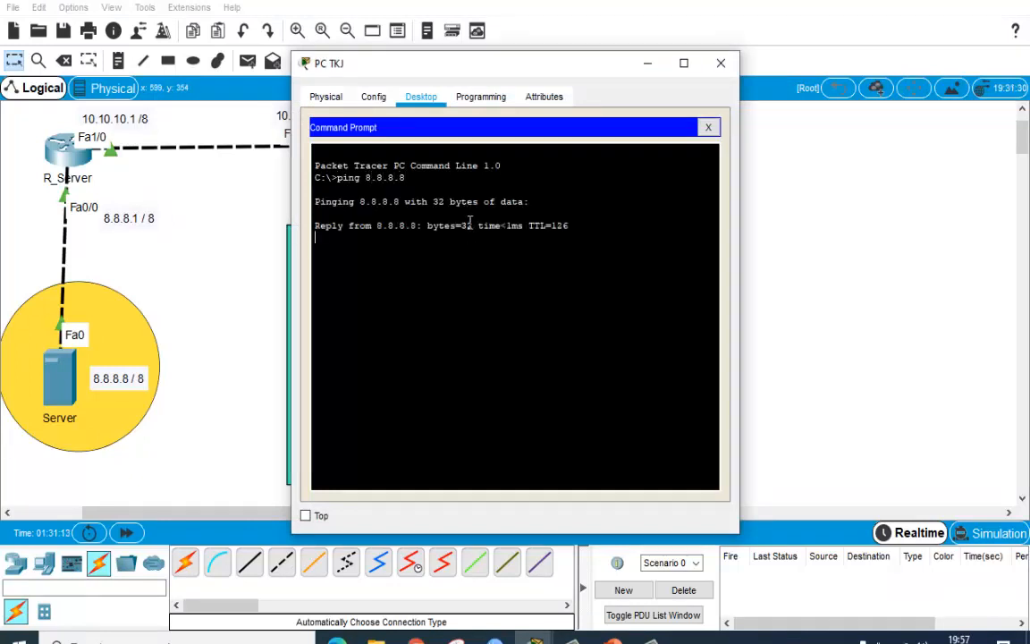
drag(586, 244, 313, 221)
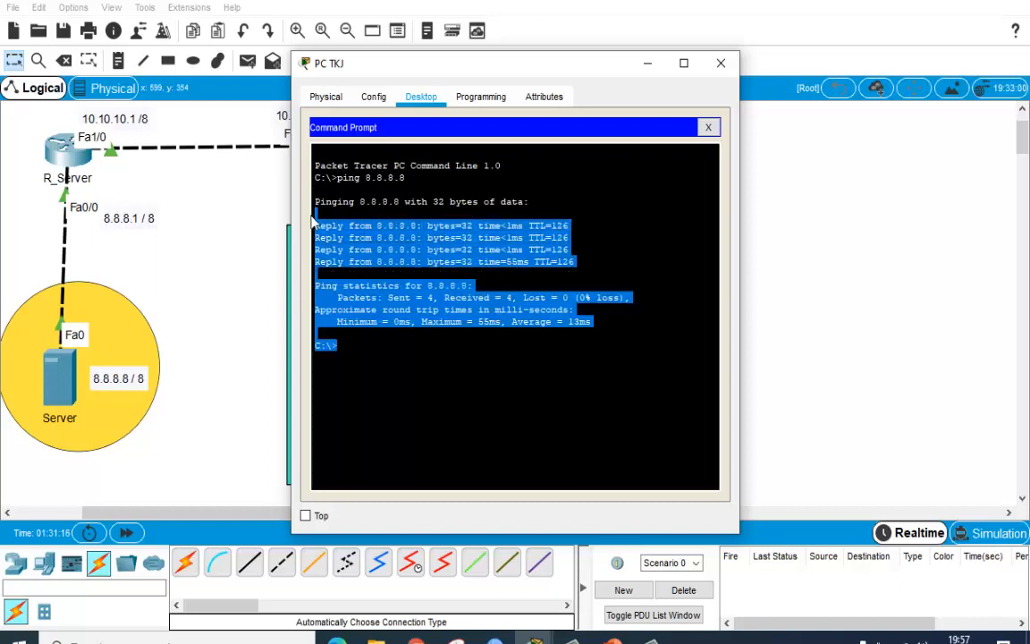
click(721, 62)
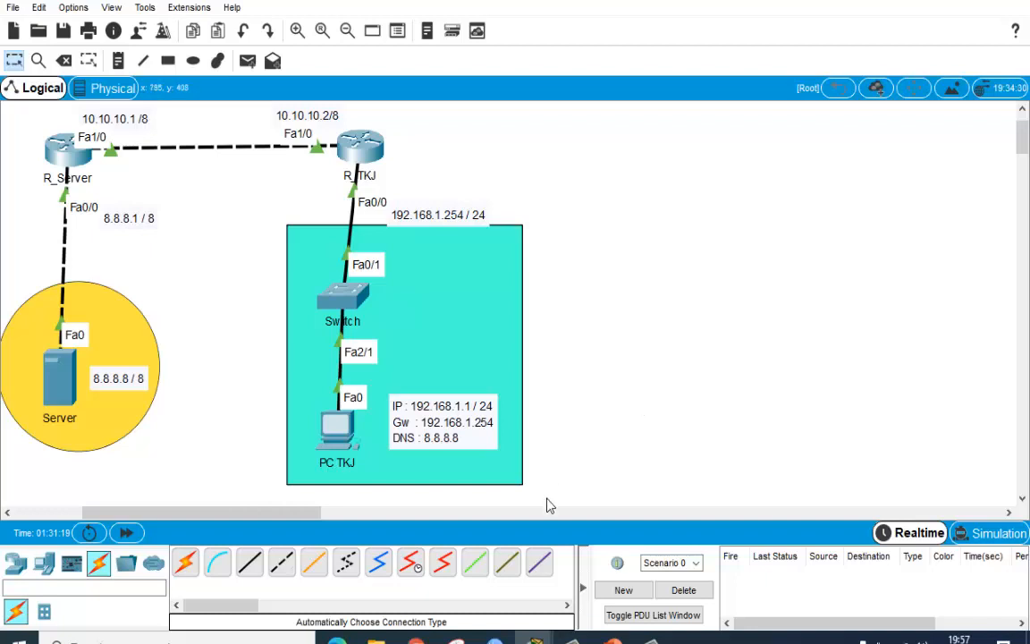
drag(276, 517, 239, 518)
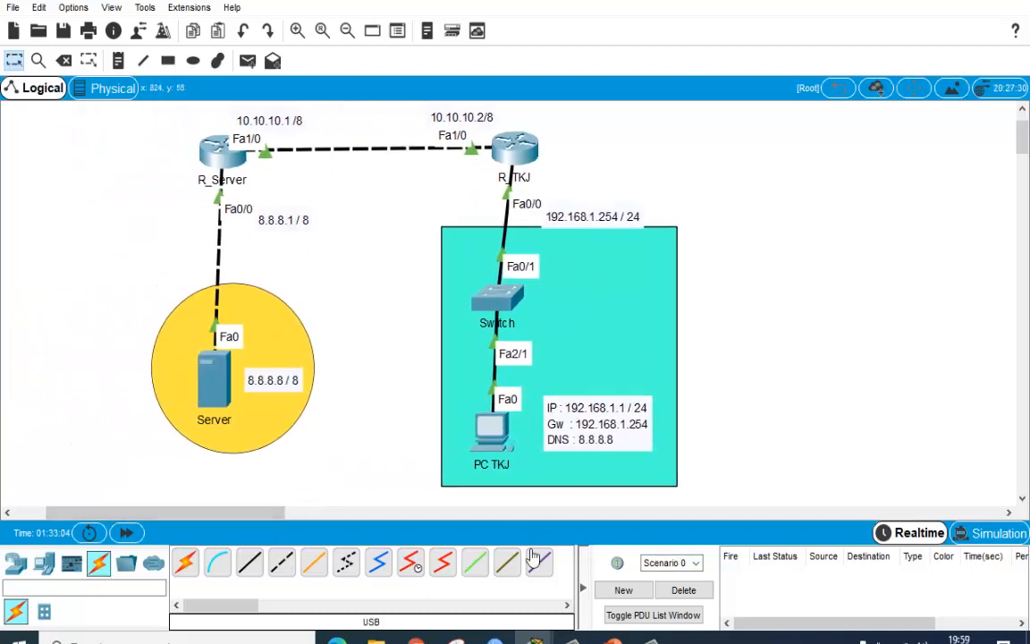